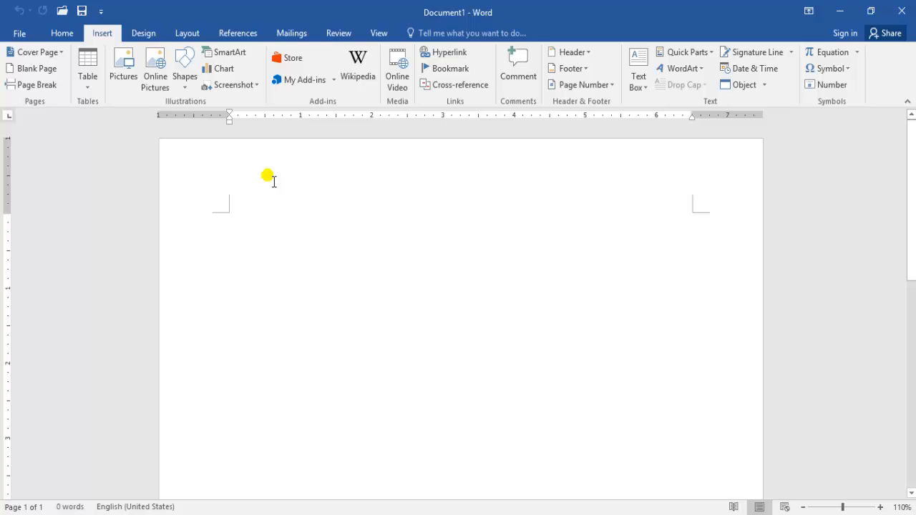
Insert a table with four columns and three rows at the start of the blank document
{"action": "left_click", "coordinate": [91, 86]}
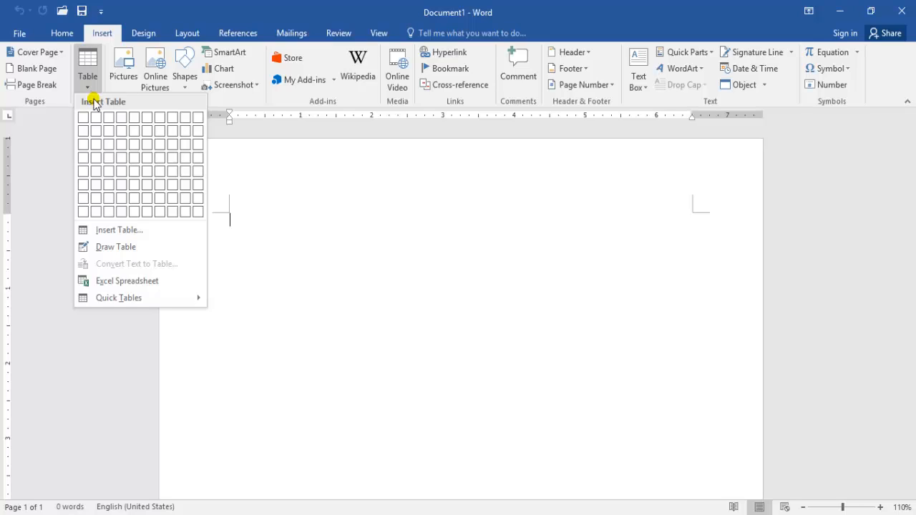
{"action": "left_click", "coordinate": [400, 219]}
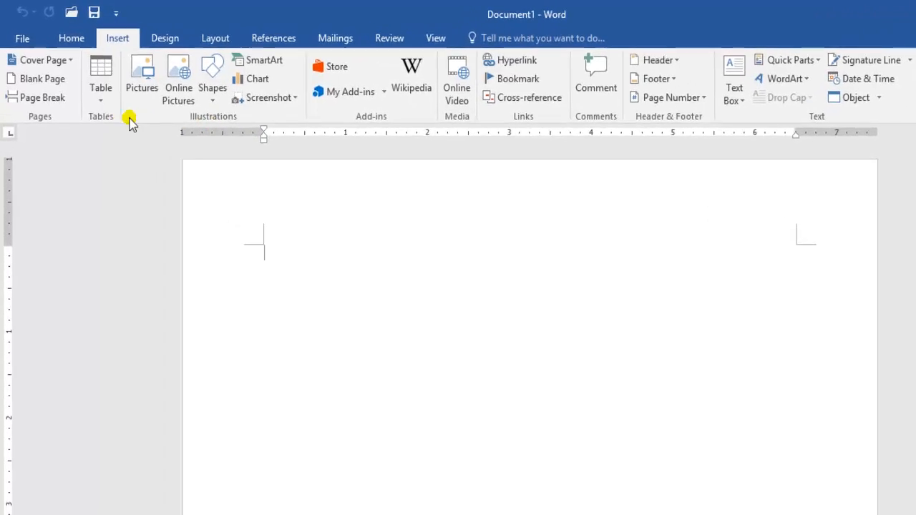
{"action": "left_click", "coordinate": [102, 100]}
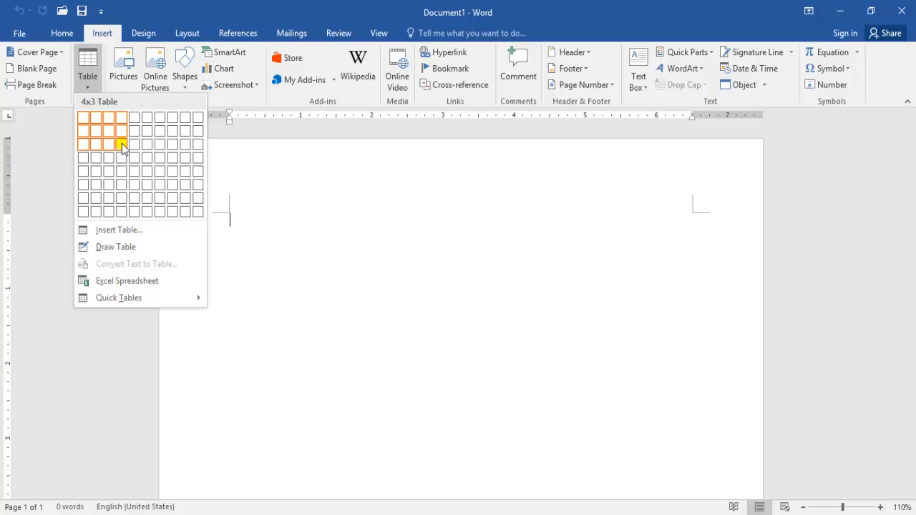
{"action": "left_click", "coordinate": [122, 143]}
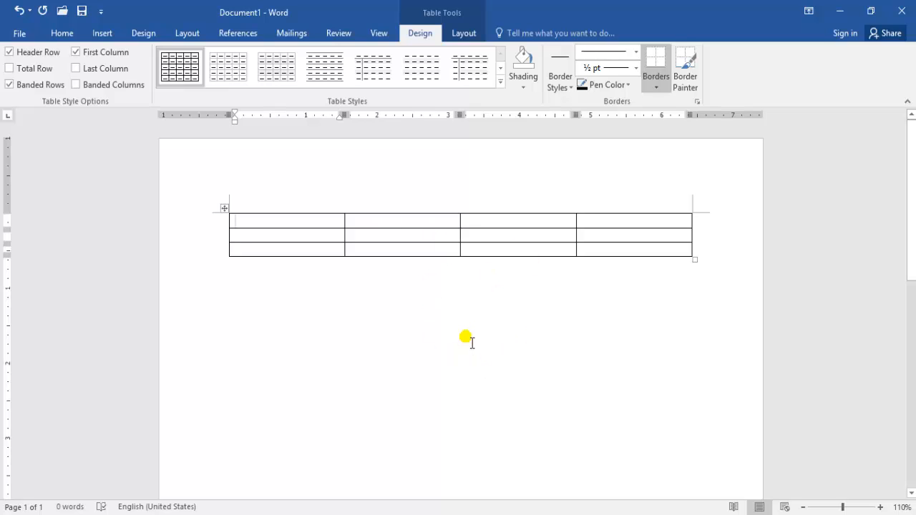
Create a one-row, three-column table below the first table from a text line of four plus signs joined by runs of hyphens
{"action": "left_click", "coordinate": [252, 315]}
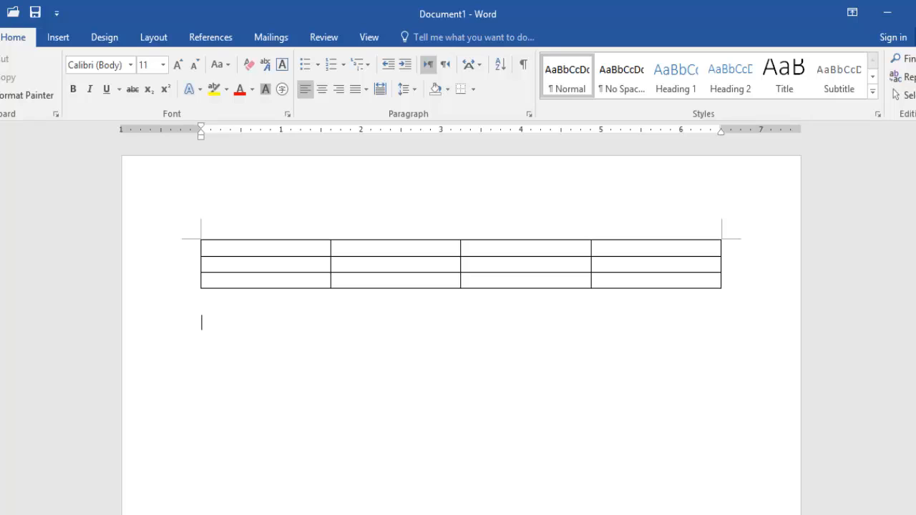
{"action": "left_click", "coordinate": [60, 39]}
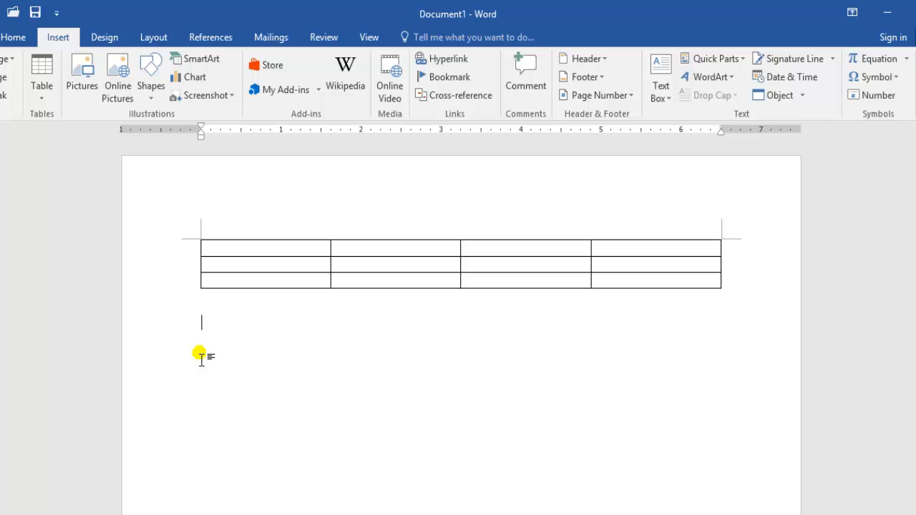
{"action": "type", "text": "+"}
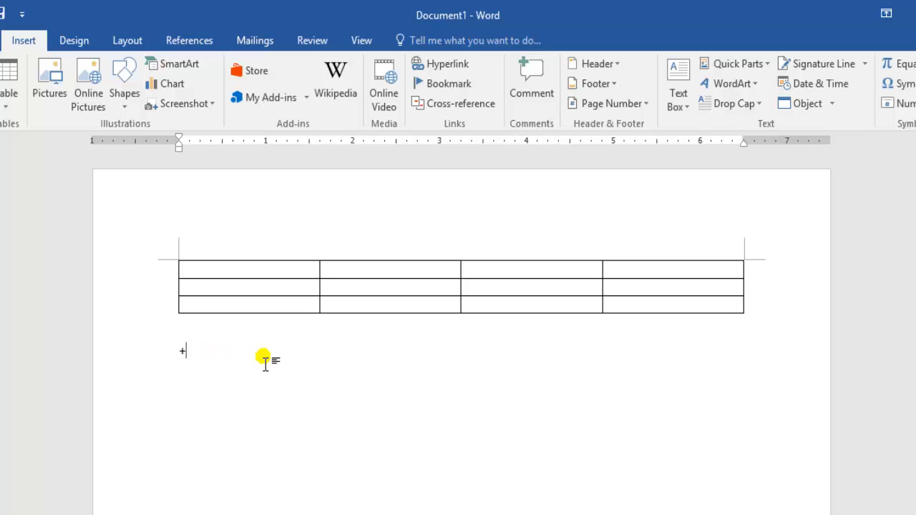
{"action": "type", "text": "------------------------------"}
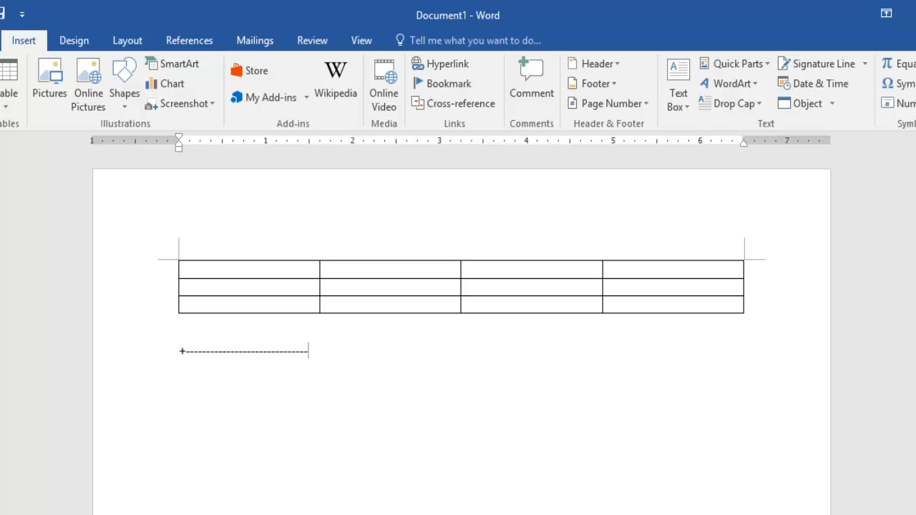
{"action": "type", "text": "+-"}
{"action": "type", "text": "+"}
{"action": "type", "text": "-----------+----------------------+"}
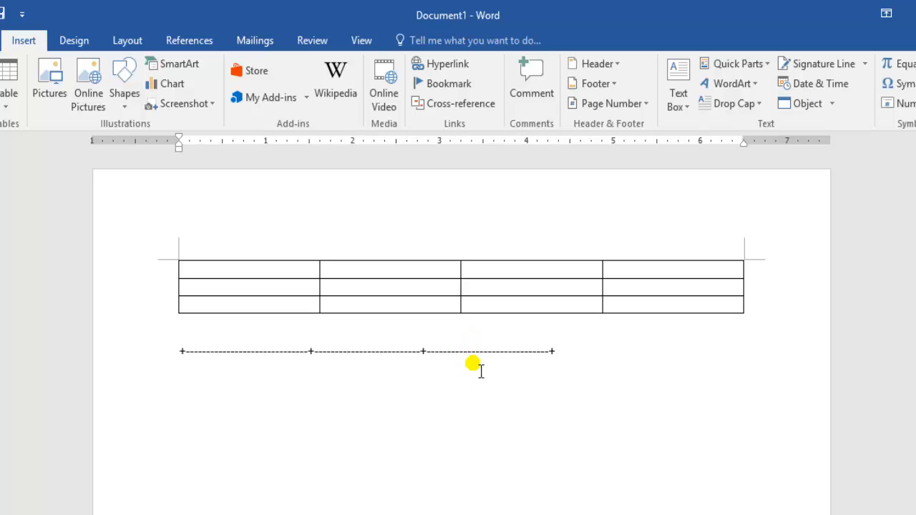
{"action": "key", "text": "Return"}
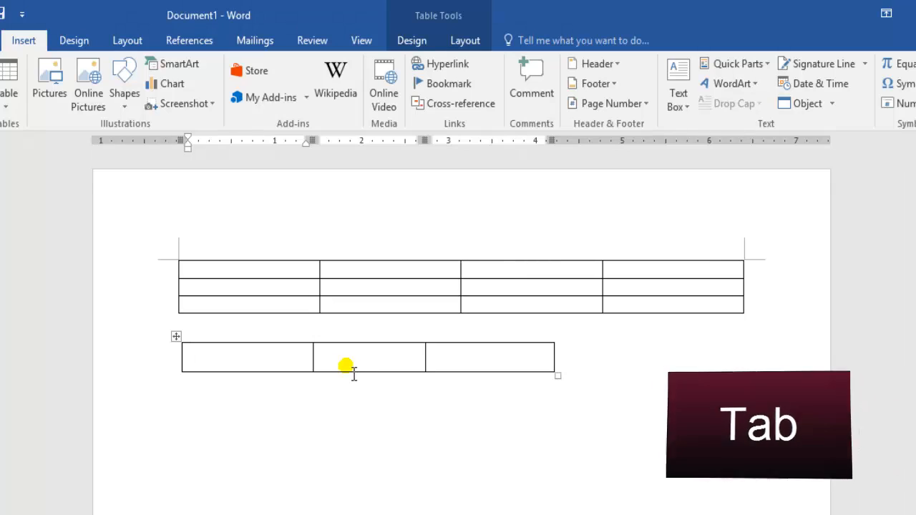
Extend the three-column table to five rows by advancing past its last cell
{"action": "key", "text": "Tab"}
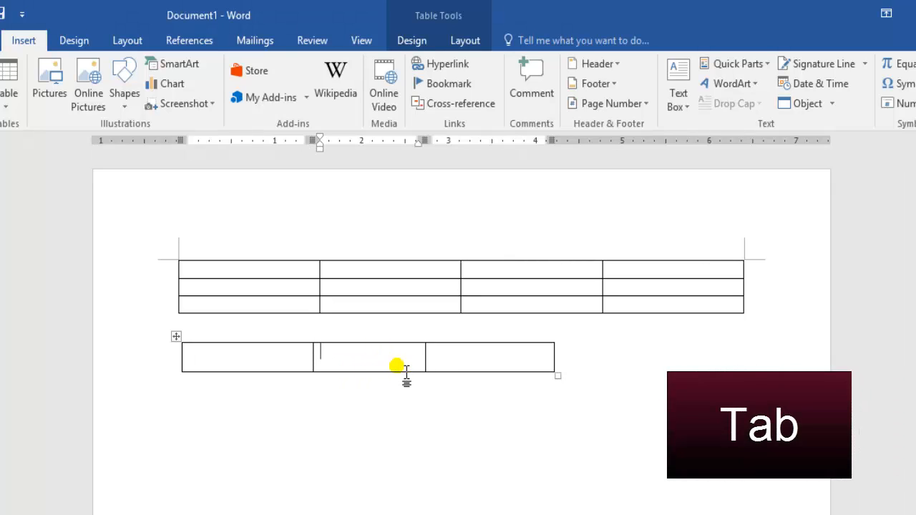
{"action": "key", "text": "Tab"}
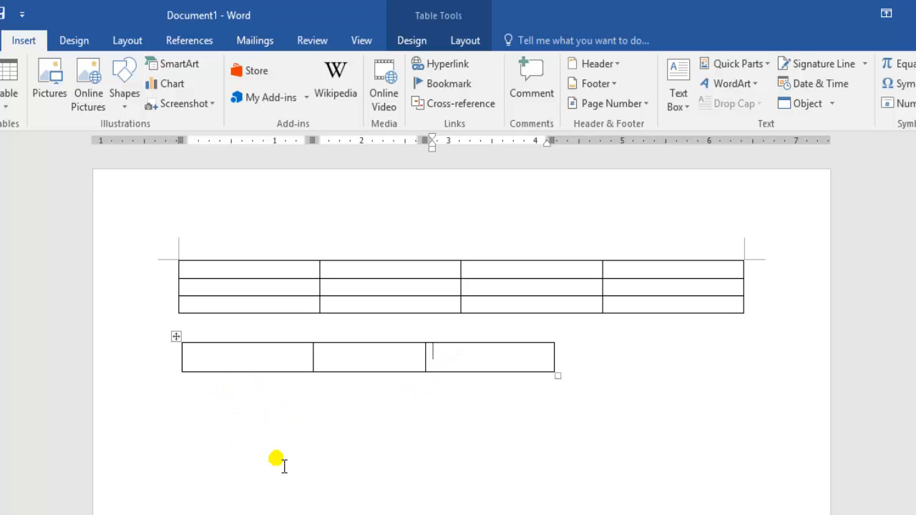
{"action": "key", "text": "Tab"}
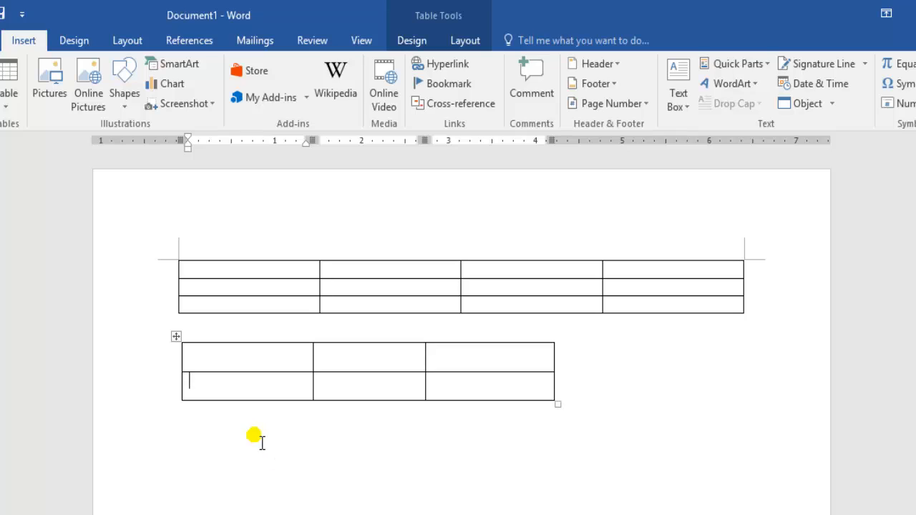
{"action": "key", "text": "Tab"}
{"action": "key", "text": "Tab"}
{"action": "key", "text": "Tab"}
{"action": "key", "text": "Tab"}
{"action": "key", "text": "Tab"}
{"action": "key", "text": "Tab"}
{"action": "key", "text": "Tab"}
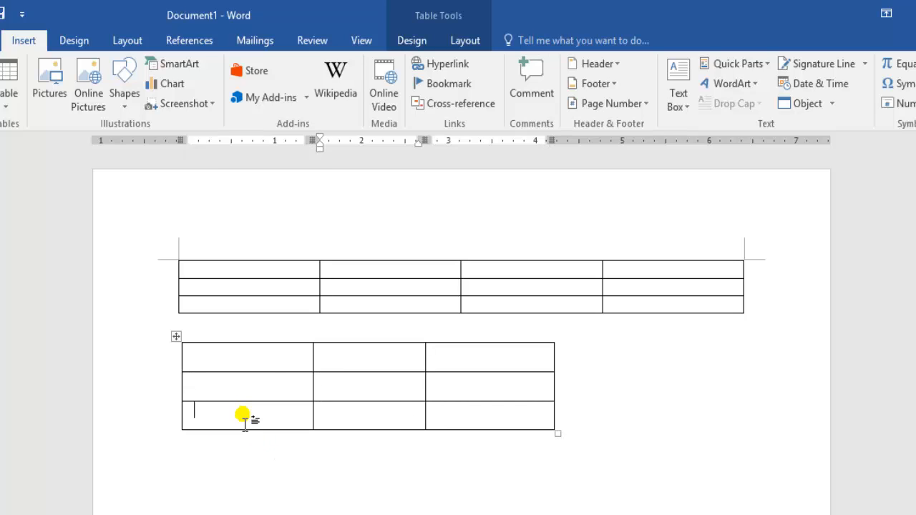
{"action": "key", "text": "Tab"}
{"action": "key", "text": "Tab"}
{"action": "key", "text": "Tab"}
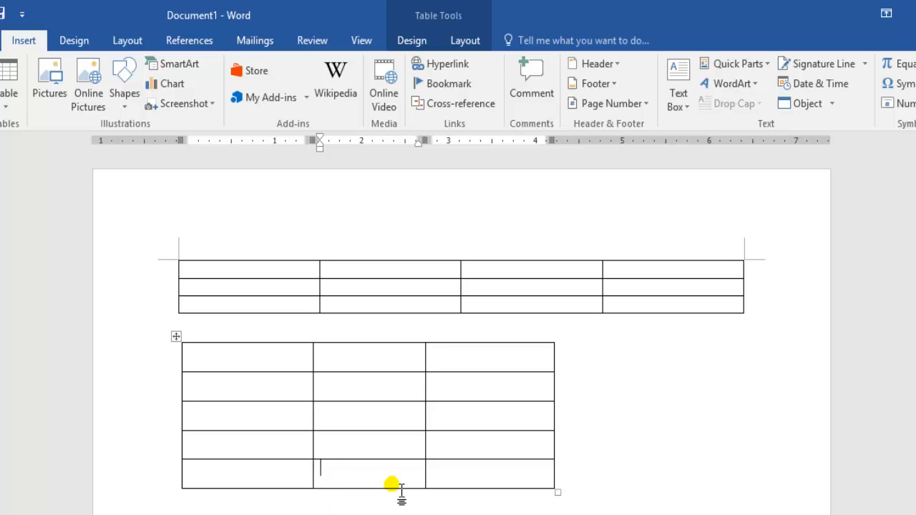
Fill the first row of the four-column table with the headers Name, Class, Roll NO and Father Name
{"action": "left_click", "coordinate": [294, 277]}
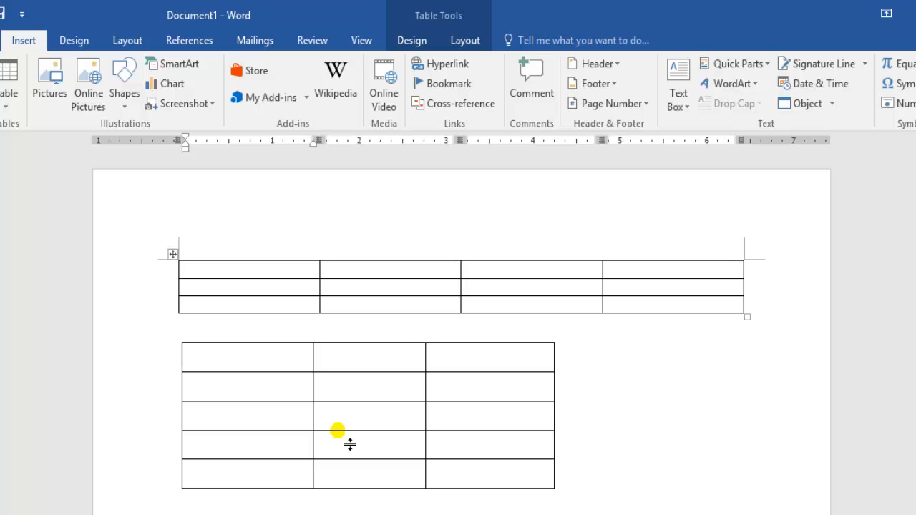
{"action": "type", "text": "Name"}
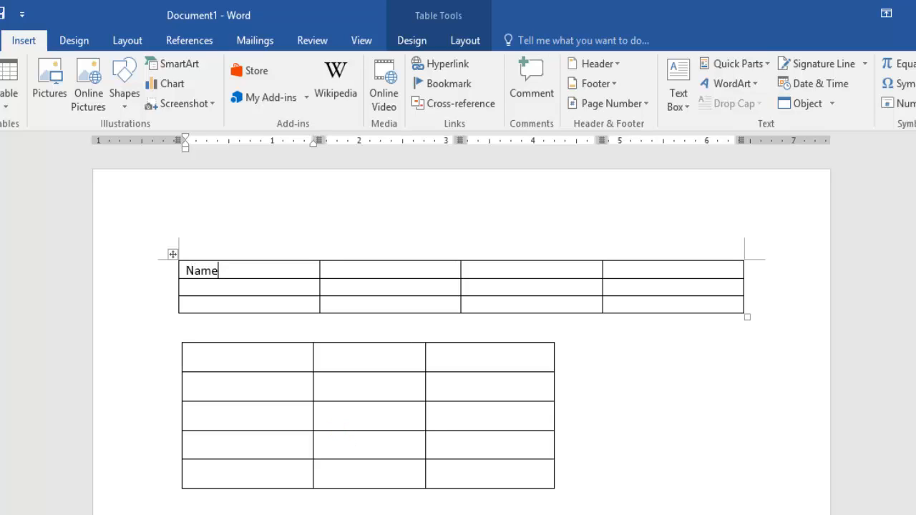
{"action": "key", "text": "Tab"}
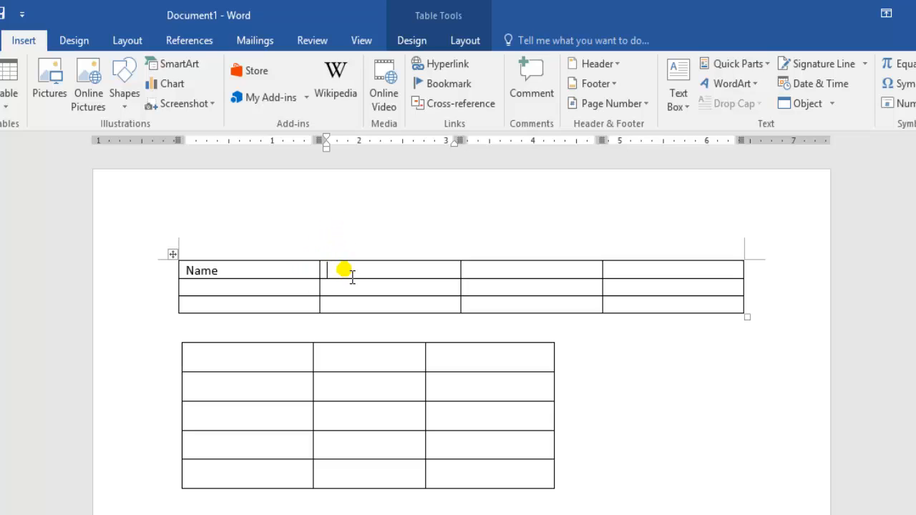
{"action": "type", "text": "class"}
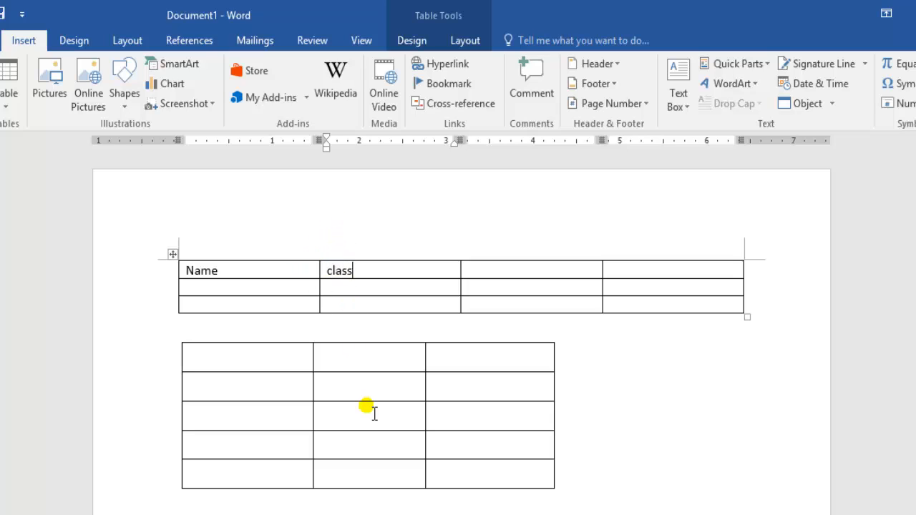
{"action": "key", "text": "Tab"}
{"action": "type", "text": "Ro"}
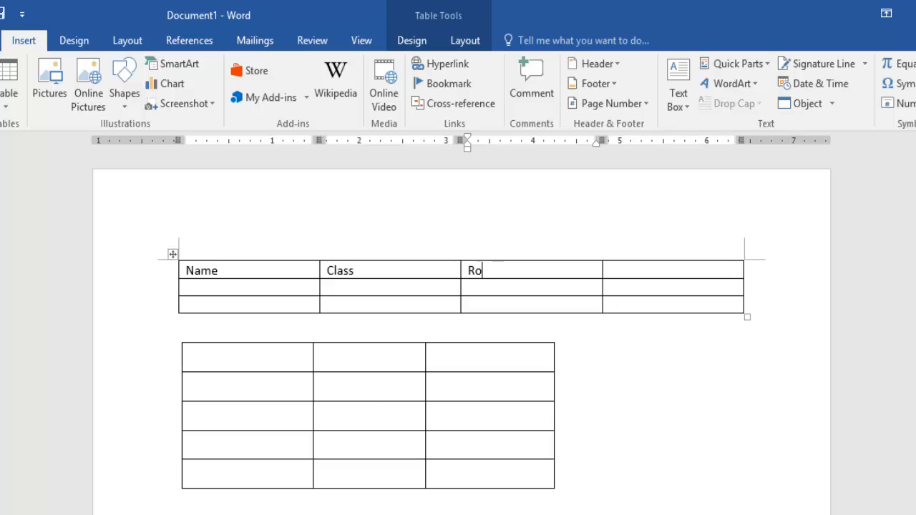
{"action": "type", "text": "ll NO"}
{"action": "key", "text": "Tab"}
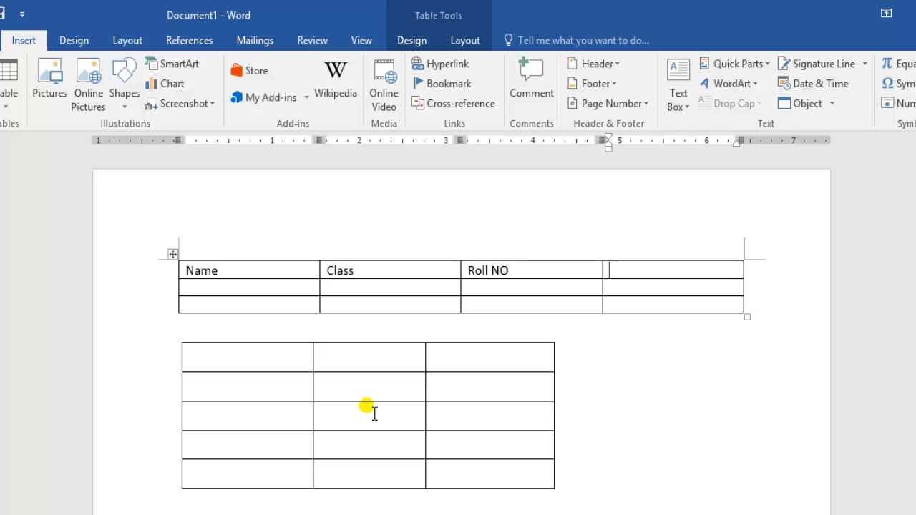
{"action": "type", "text": "Father Name"}
{"action": "key", "text": "Tab"}
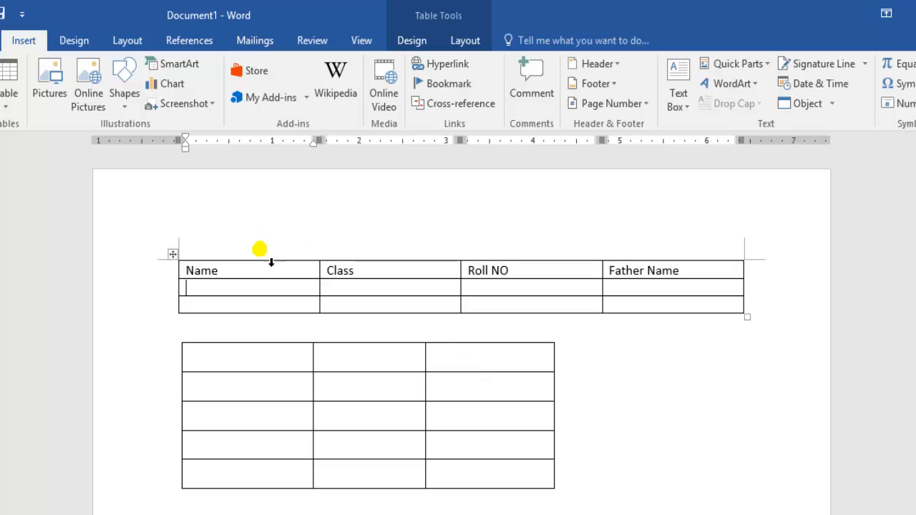
Advance cell by cell through the header row from Class to Father Name
{"action": "left_click_drag", "start_coordinate": [206, 292], "coordinate": [219, 312]}
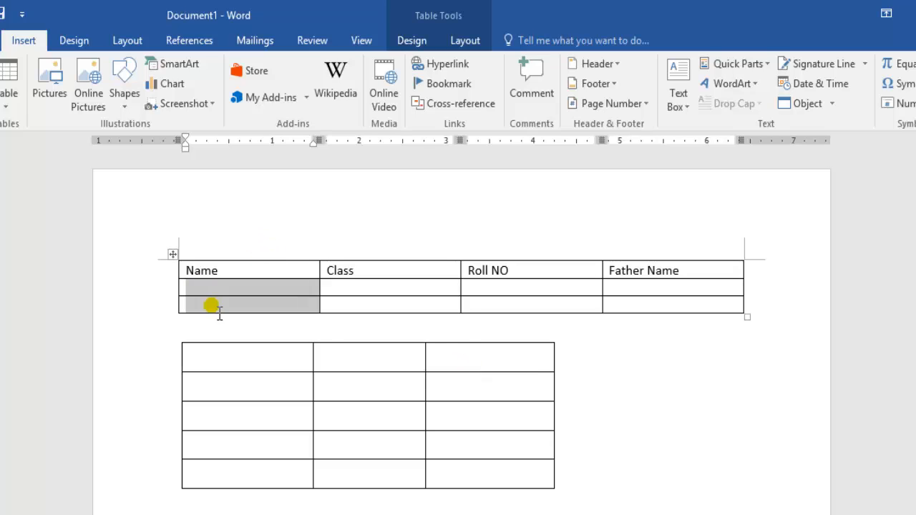
{"action": "left_click", "coordinate": [361, 293]}
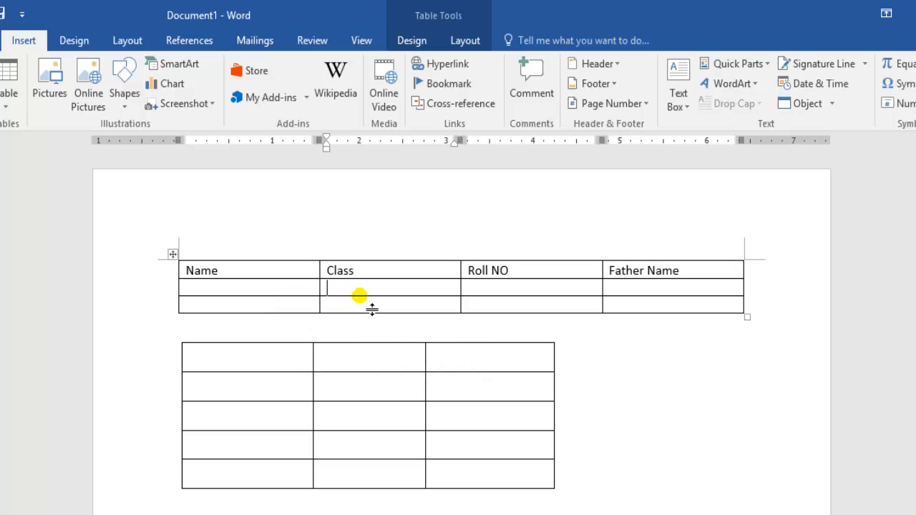
{"action": "left_click", "coordinate": [395, 277]}
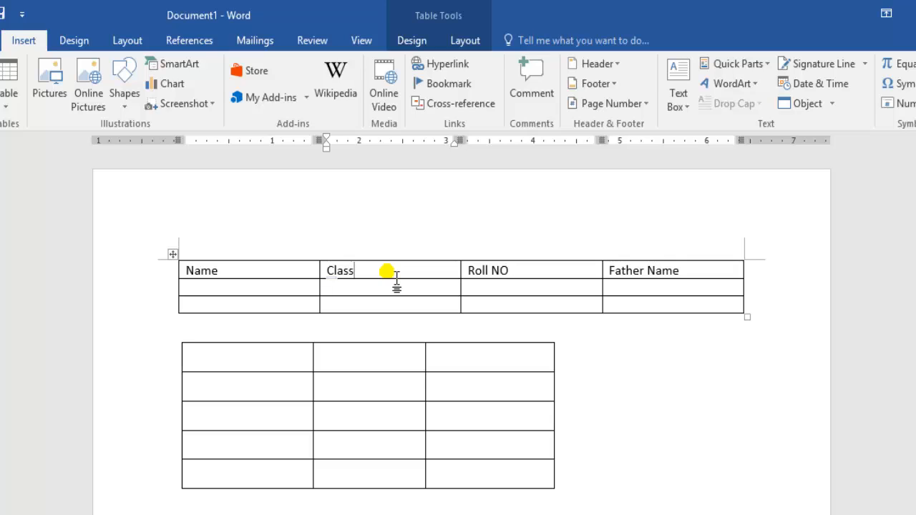
{"action": "key", "text": "Tab"}
{"action": "key", "text": "Tab"}
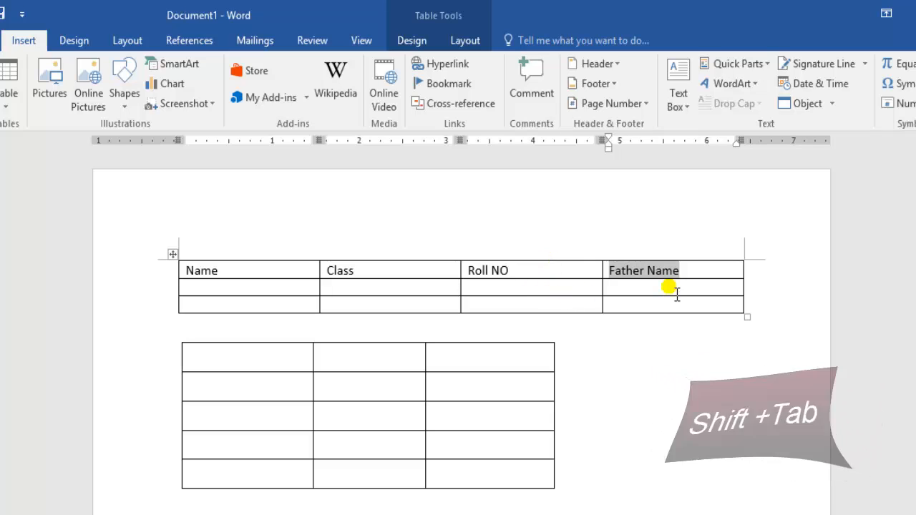
Step backward and forward through the header cells between Father Name and Name, finishing on the Name cell
{"action": "key", "text": "shift+Tab"}
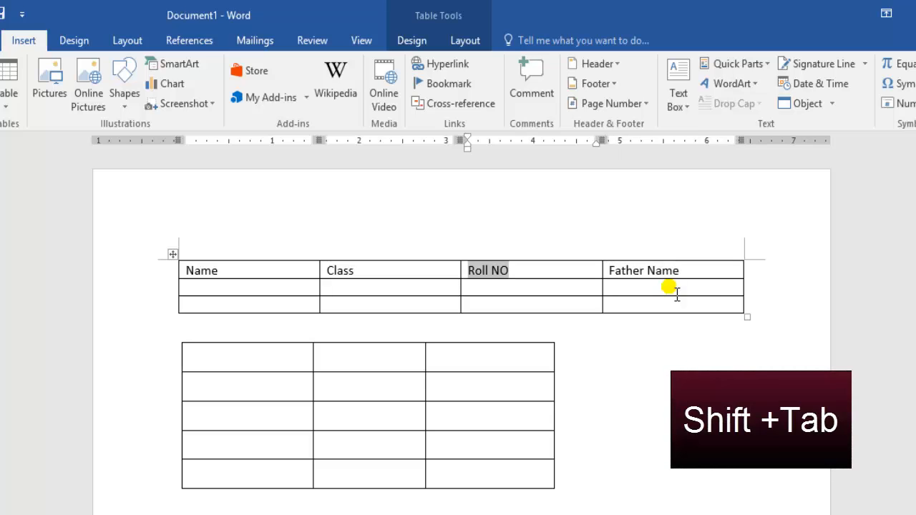
{"action": "key", "text": "shift+Tab"}
{"action": "key", "text": "shift+Tab"}
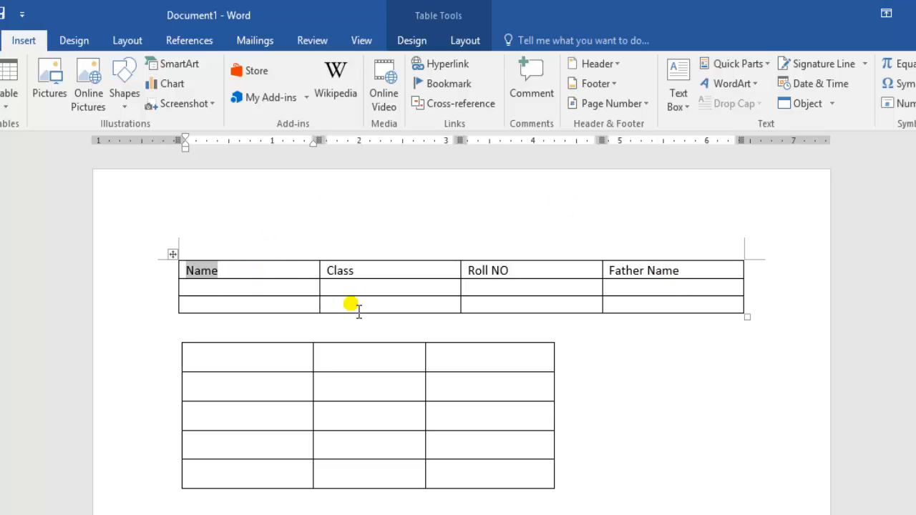
{"action": "left_click", "coordinate": [688, 275]}
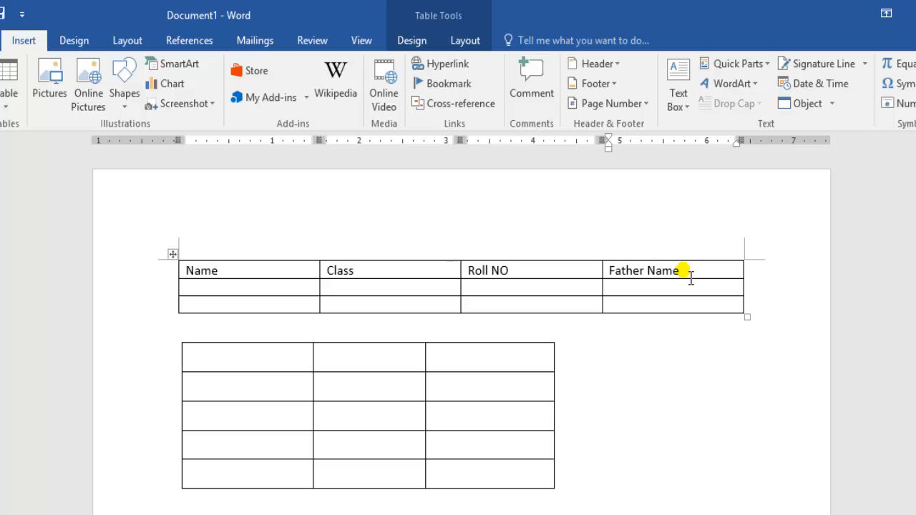
{"action": "key", "text": "shift+Tab"}
{"action": "key", "text": "shift+Tab"}
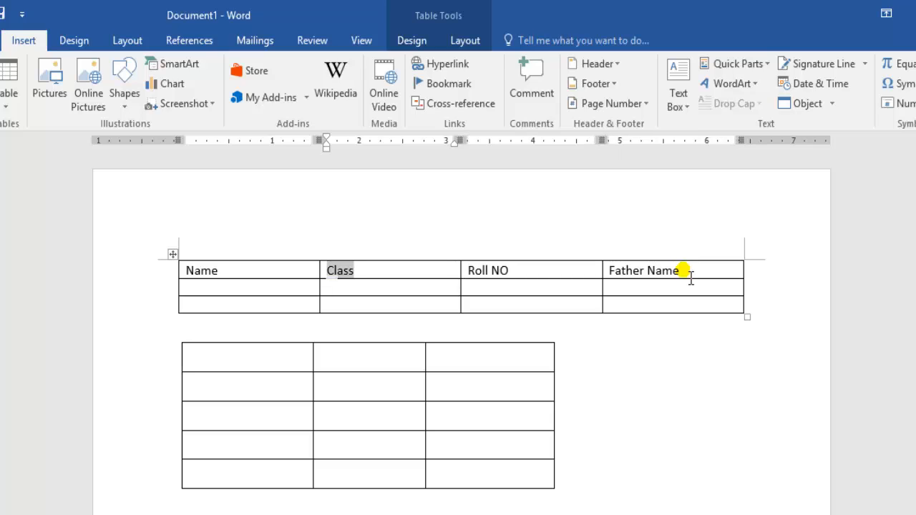
{"action": "key", "text": "shift+Tab"}
{"action": "key", "text": "Tab"}
{"action": "key", "text": "Tab"}
{"action": "key", "text": "Tab"}
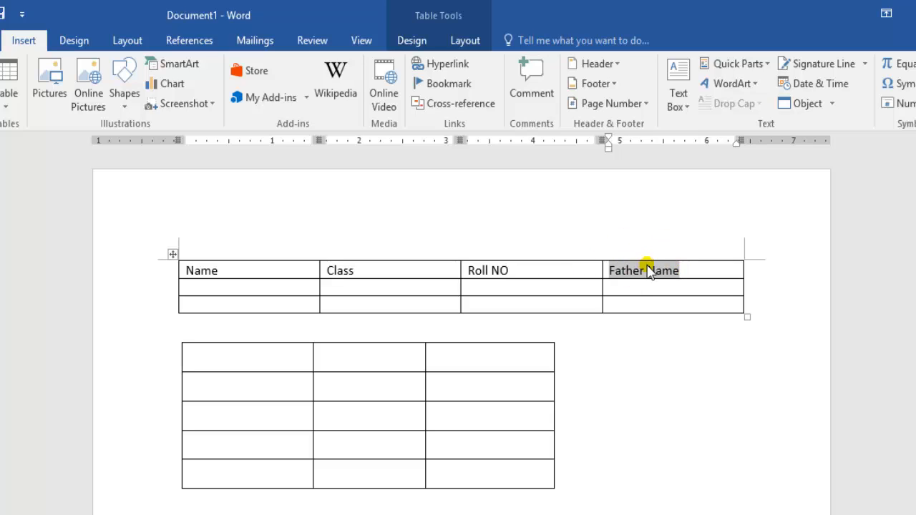
{"action": "key", "text": "shift+Tab"}
{"action": "key", "text": "shift+Tab"}
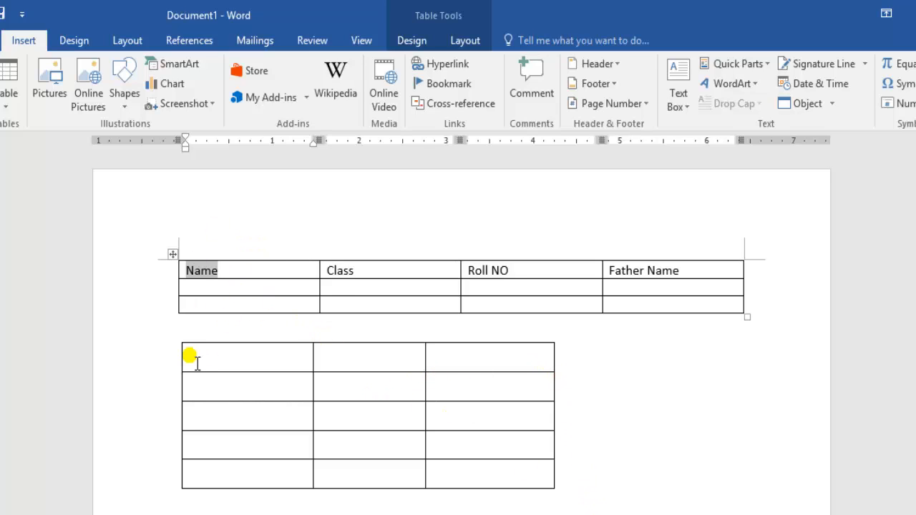
Select the entire three-column table below the header table and delete it
{"action": "left_click", "coordinate": [179, 347]}
{"action": "left_click", "coordinate": [176, 337]}
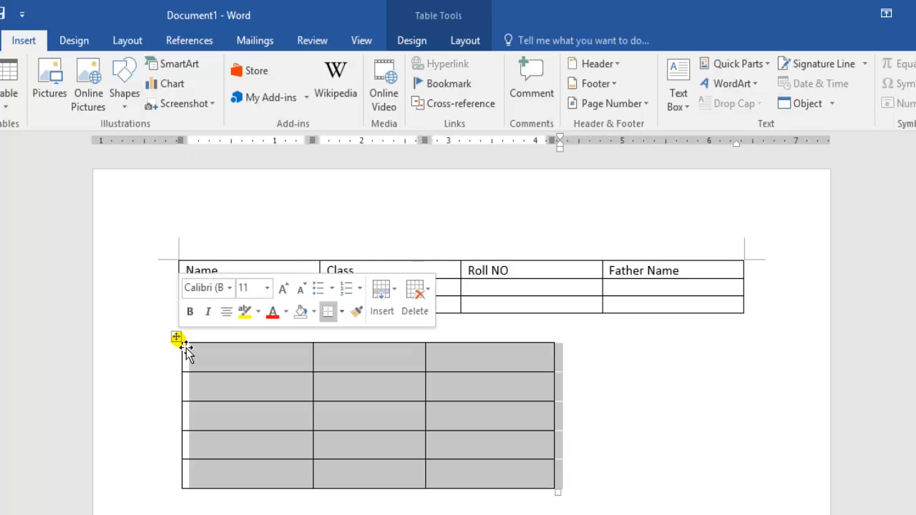
{"action": "left_click", "coordinate": [178, 345]}
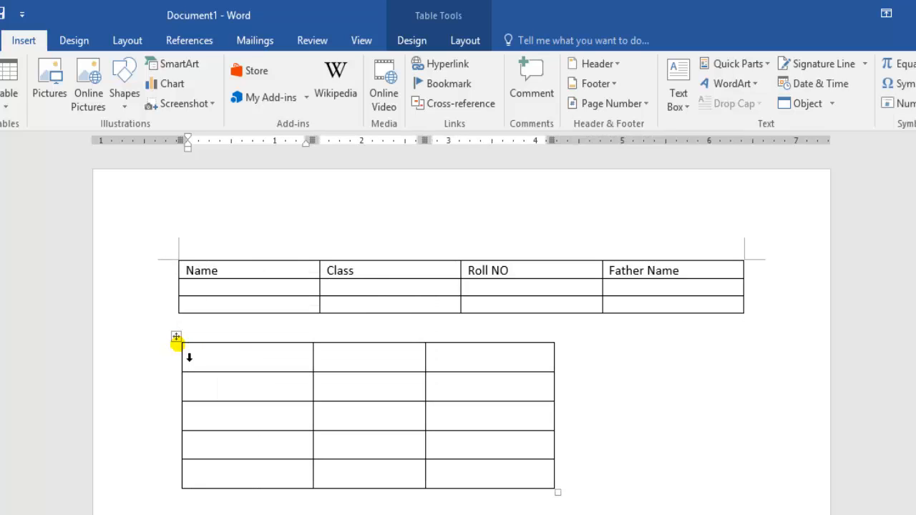
{"action": "left_click", "coordinate": [176, 339]}
{"action": "right_click", "coordinate": [174, 339]}
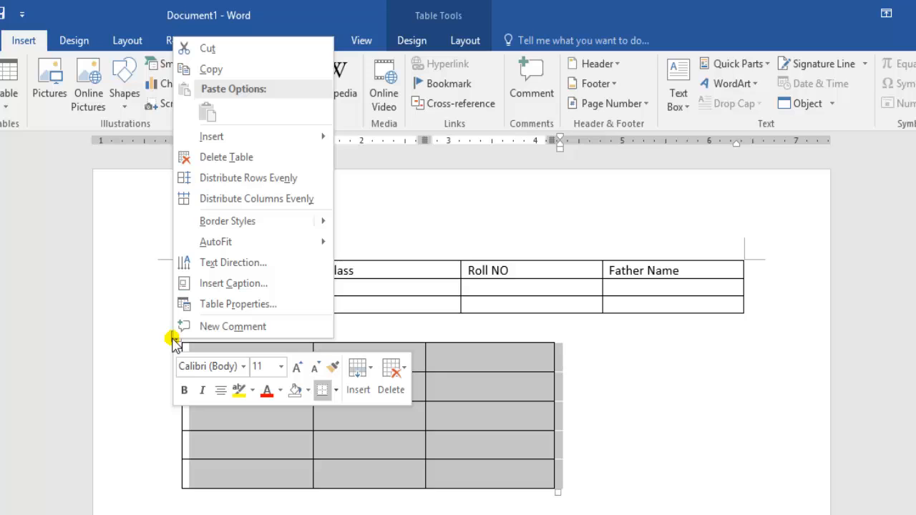
{"action": "left_click", "coordinate": [226, 159]}
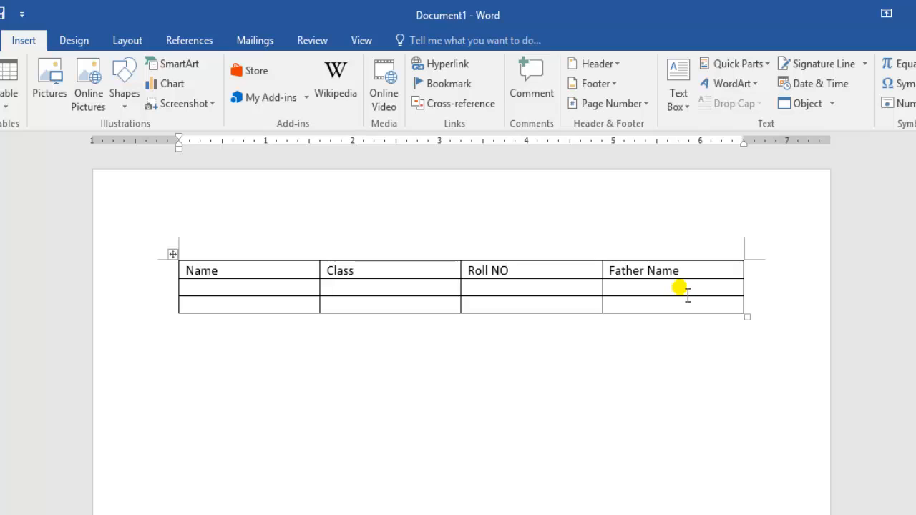
Enter the two students' first names in the Name column of the second and third rows
{"action": "left_click", "coordinate": [259, 292]}
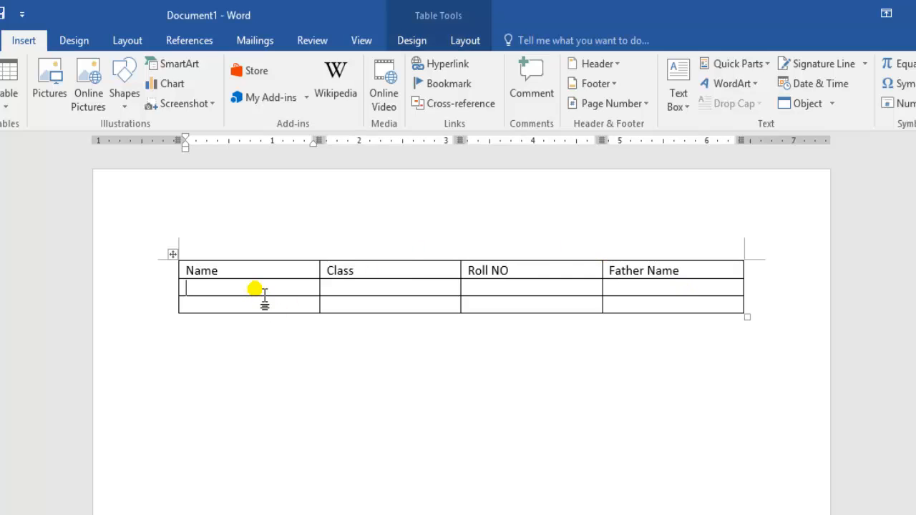
{"action": "type", "text": "Ahmad"}
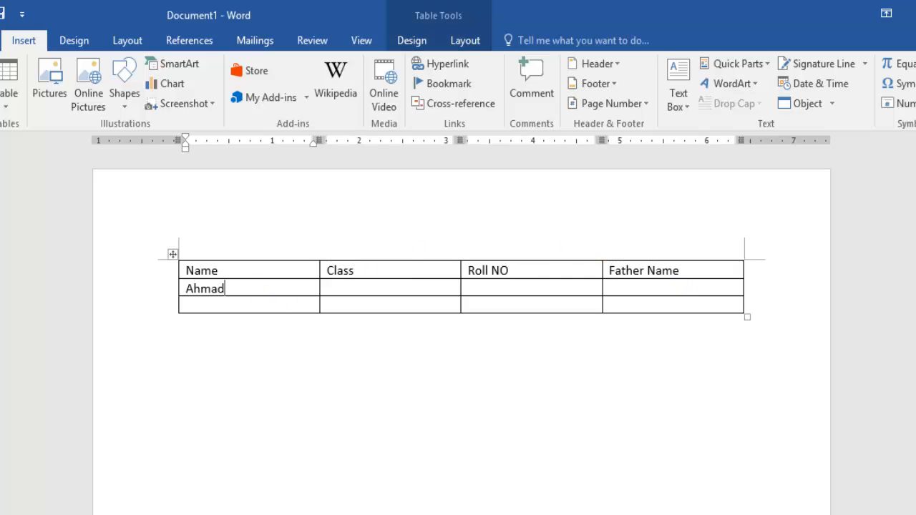
{"action": "left_click", "coordinate": [259, 297]}
Advance cell by cell from the second row's Class cell to the third row's Name cell, then step back to Class
{"action": "left_click", "coordinate": [366, 295]}
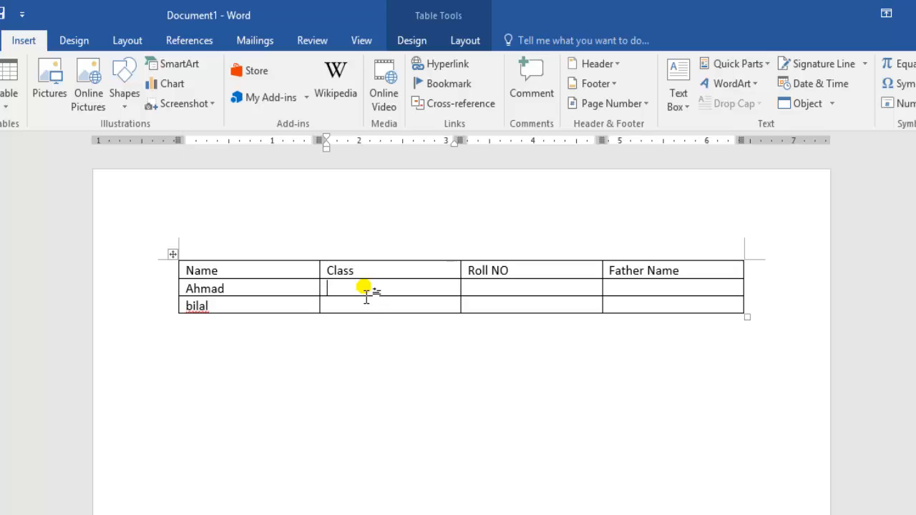
{"action": "key", "text": "Tab"}
{"action": "key", "text": "Tab"}
{"action": "key", "text": "Tab"}
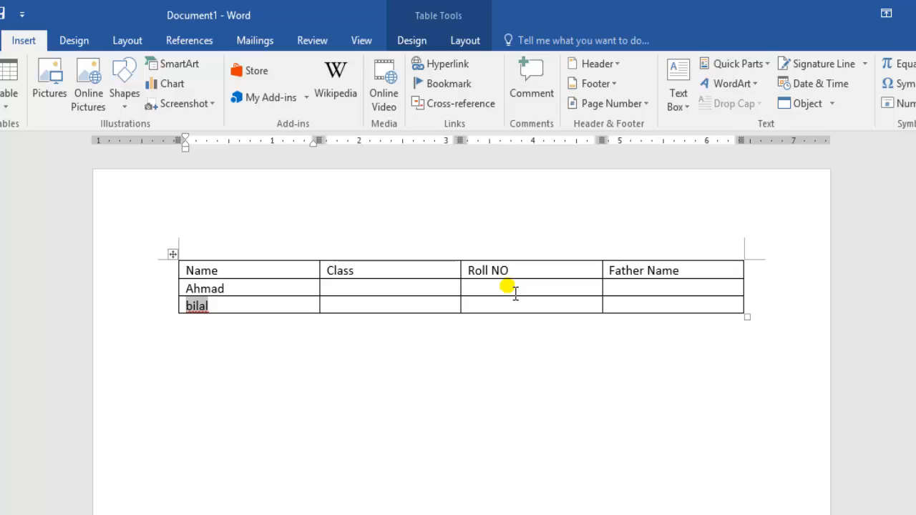
{"action": "key", "text": "shift+Tab"}
{"action": "key", "text": "shift+Tab"}
{"action": "key", "text": "shift+Tab"}
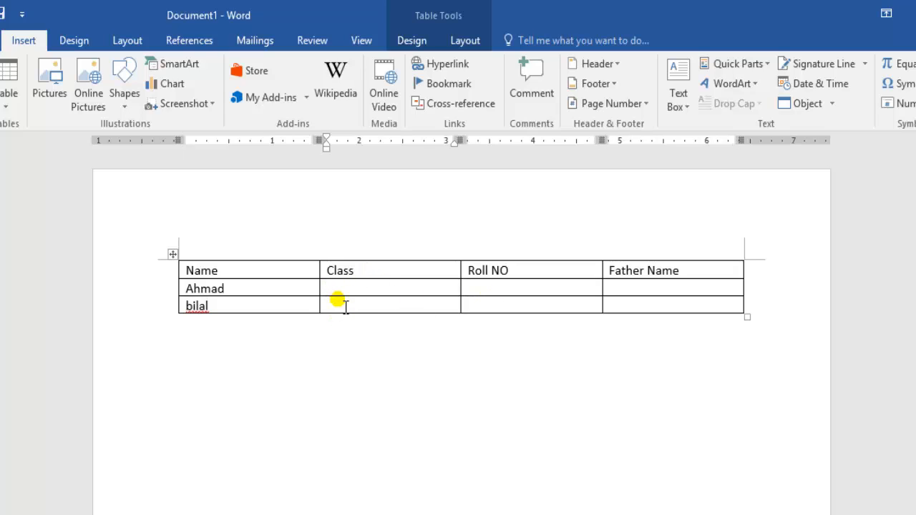
Move sideways and upward among the cells of the two student rows, finishing on the first student's empty Class cell
{"action": "left_click", "coordinate": [345, 307]}
{"action": "key", "text": "Left"}
{"action": "key", "text": "Right"}
{"action": "key", "text": "Right"}
{"action": "key", "text": "Right"}
{"action": "key", "text": "Left"}
{"action": "key", "text": "Left"}
{"action": "key", "text": "Left"}
Enter Class 7 and Roll NO 1 for the first student, and Class 6 and Roll NO 2 for the second
{"action": "key", "text": "Right"}
{"action": "key", "text": "Right"}
{"action": "key", "text": "Right"}
{"action": "key", "text": "Up"}
{"action": "key", "text": "Left"}
{"action": "key", "text": "Left"}
{"action": "key", "text": "Right"}
{"action": "key", "text": "Right"}
{"action": "key", "text": "Up"}
{"action": "key", "text": "Left"}
{"action": "key", "text": "Left"}
{"action": "type", "text": "7"}
{"action": "key", "text": "Right"}
{"action": "type", "text": "1"}
{"action": "key", "text": "Down"}
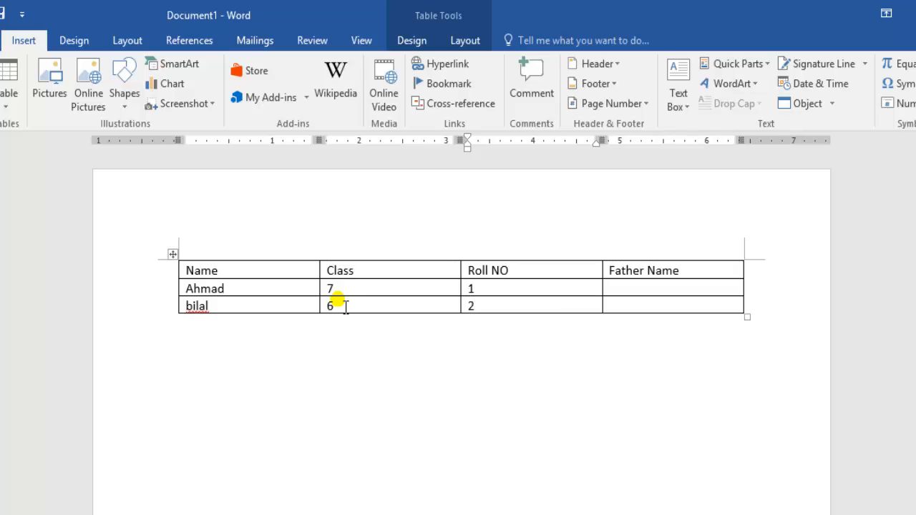
Fill the Father Name column with Abc for the first student and cdE for the second
{"action": "key", "text": "Right"}
{"action": "type", "text": "a"}
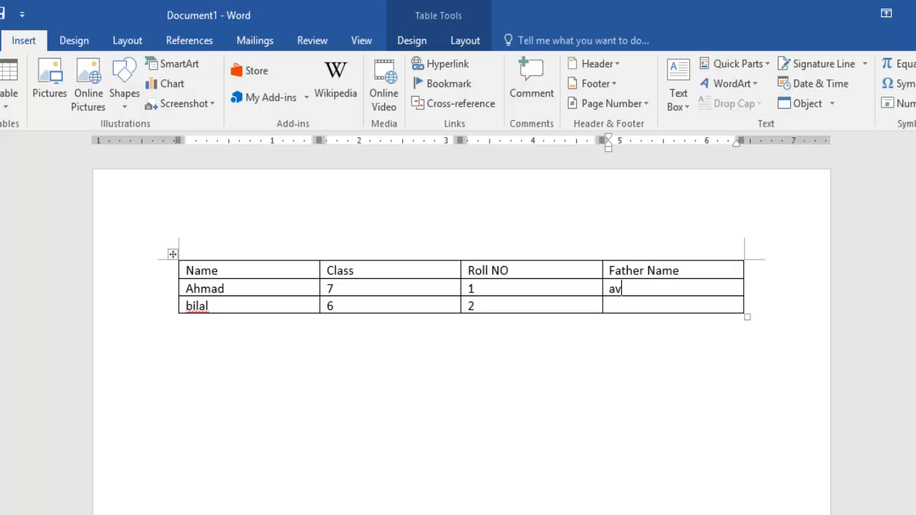
{"action": "type", "text": "bc "}
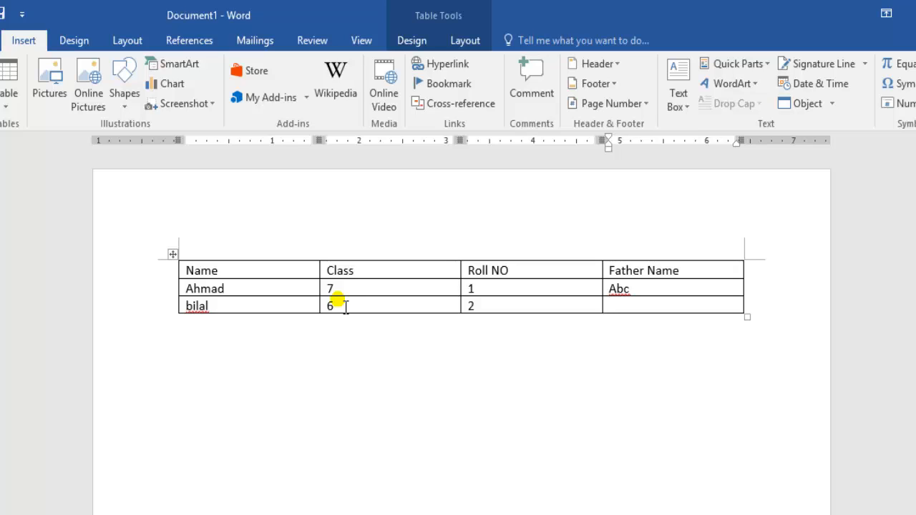
{"action": "type", "text": "cdE"}
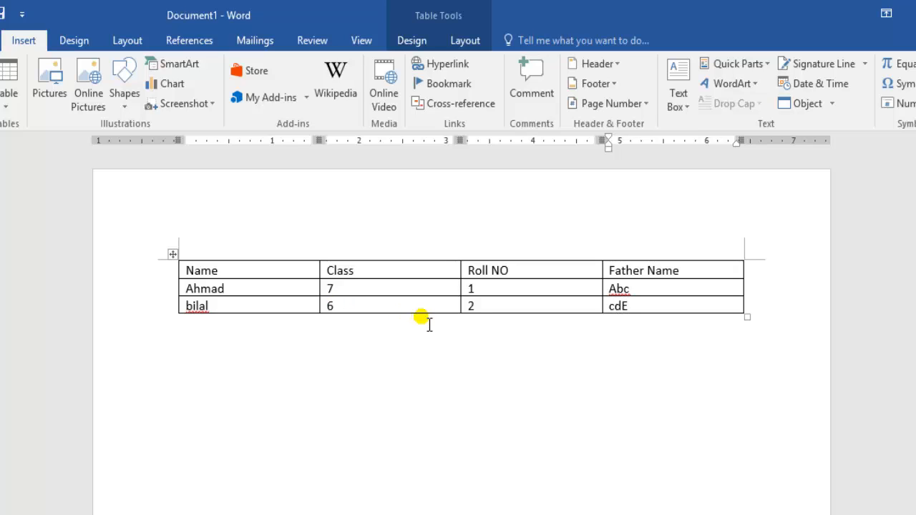
Insert a blank row below each of the two student rows from the end of the row
{"action": "left_click", "coordinate": [709, 291]}
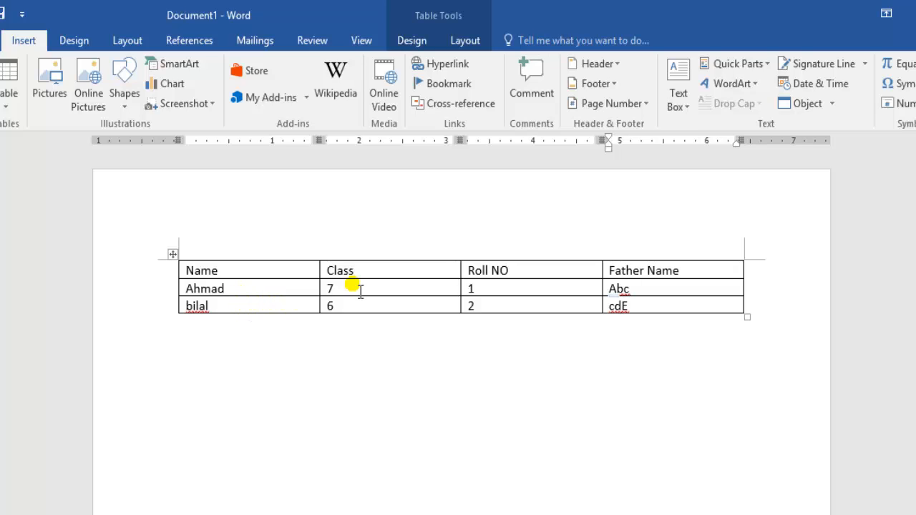
{"action": "left_click", "coordinate": [765, 293]}
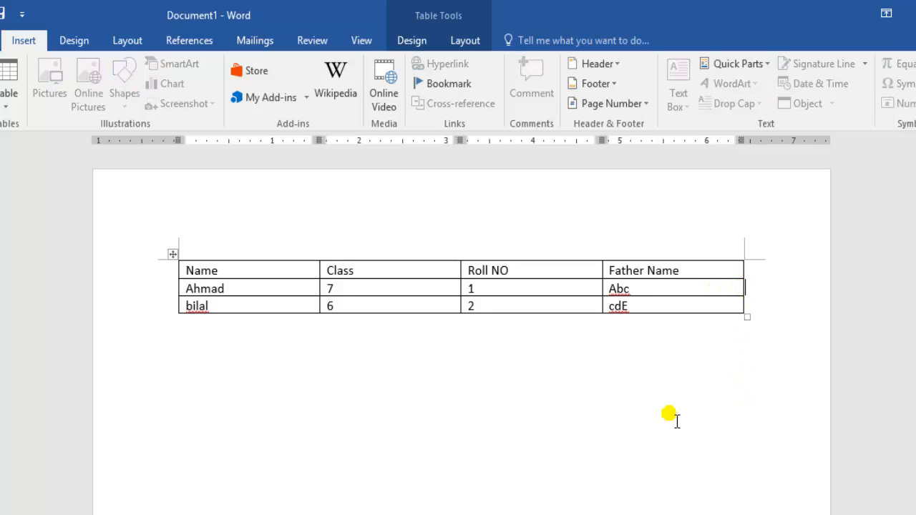
{"action": "key", "text": "Return"}
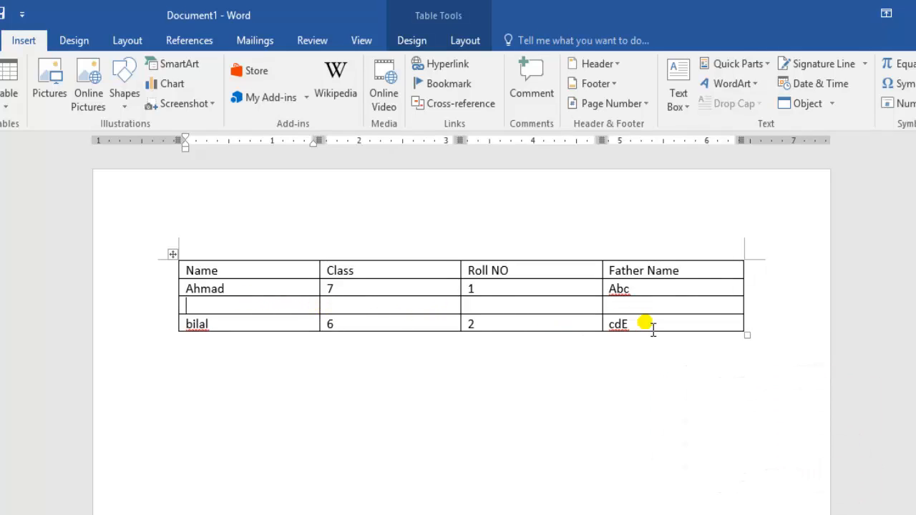
{"action": "left_click", "coordinate": [764, 330]}
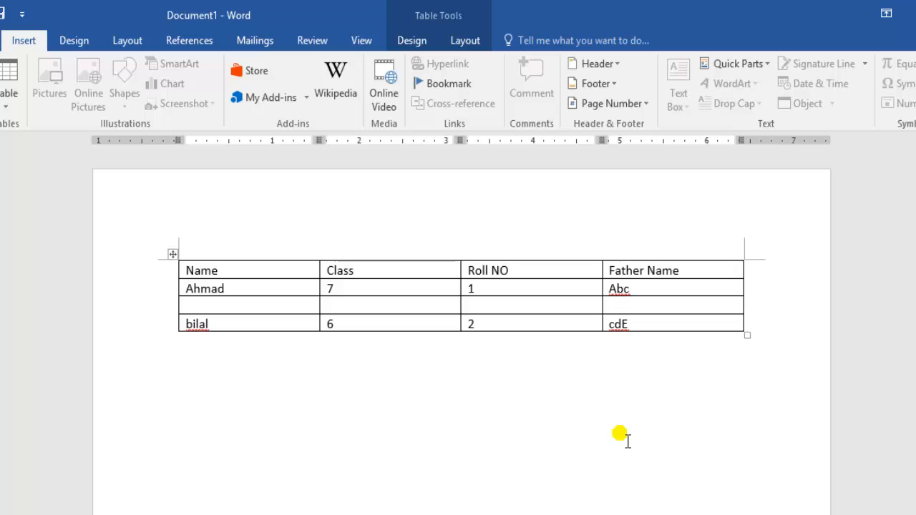
{"action": "key", "text": "Return"}
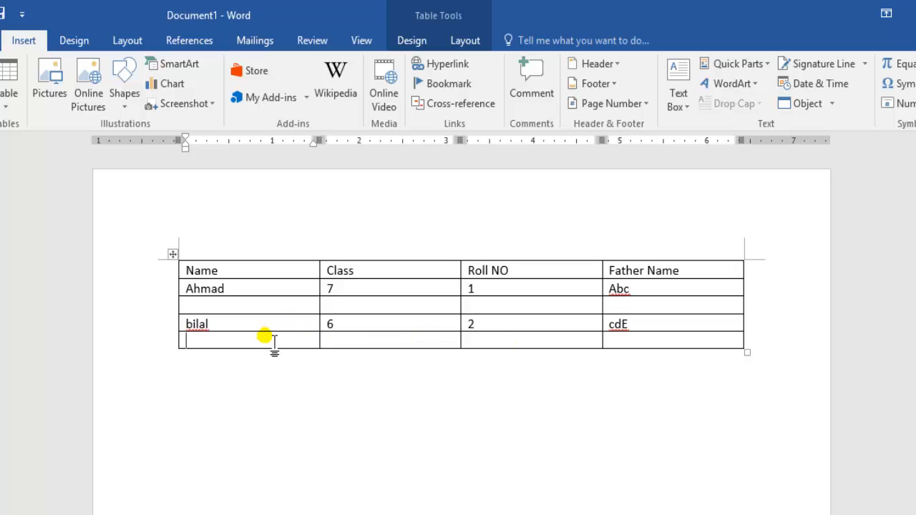
Insert a blank row directly below the header row
{"action": "mouse_move", "coordinate": [179, 315]}
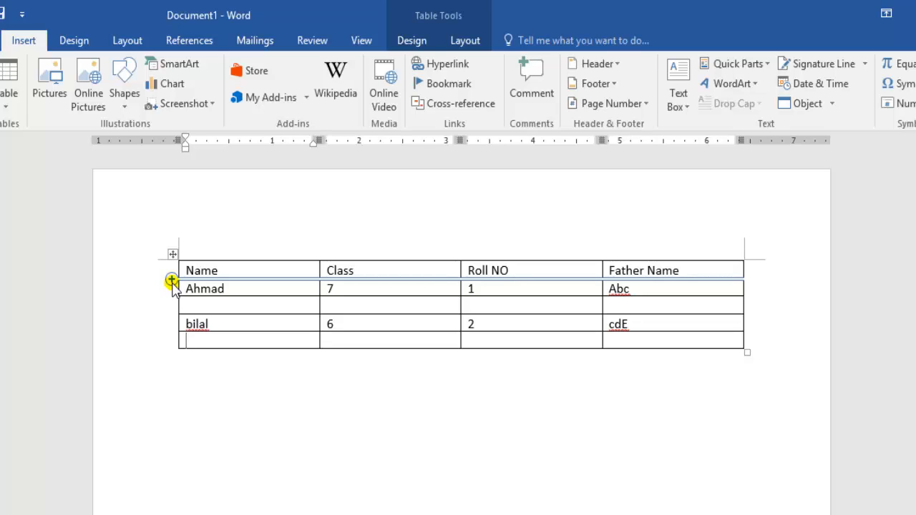
{"action": "left_click", "coordinate": [171, 279]}
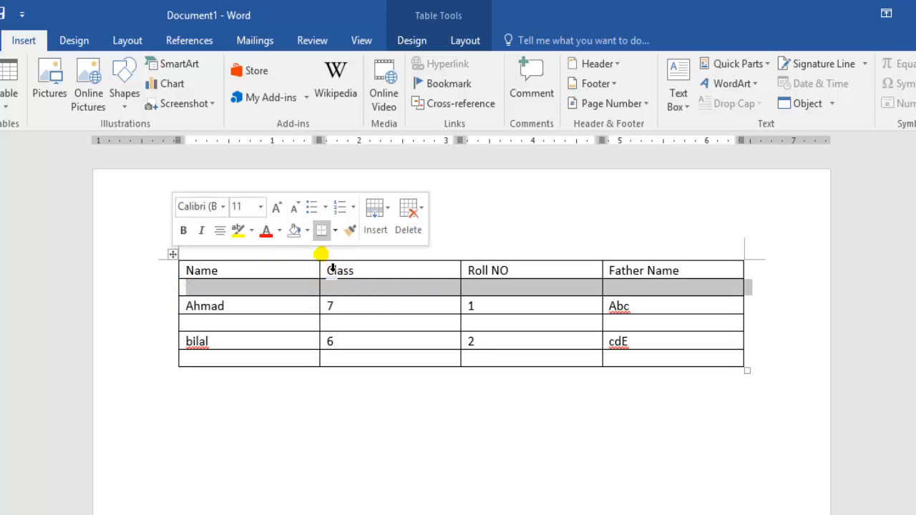
{"action": "left_click", "coordinate": [633, 270]}
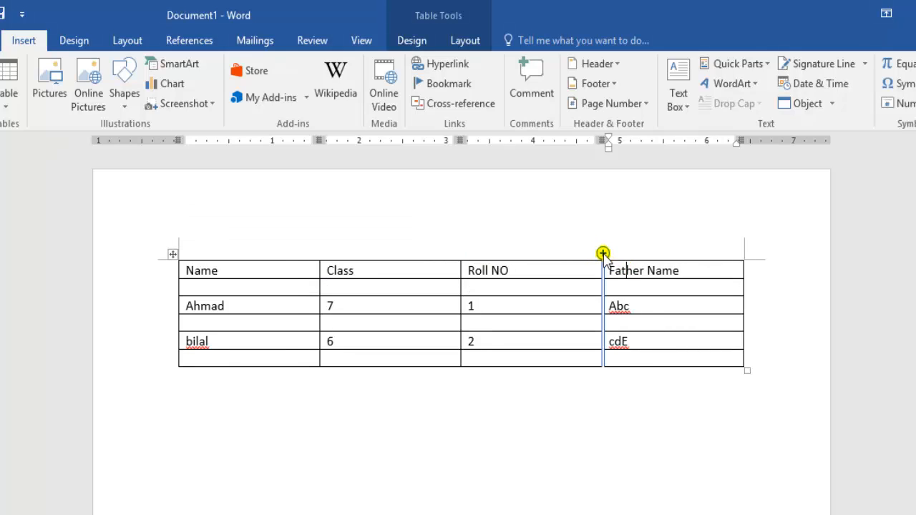
Insert one blank column between Roll NO and Father Name and another between Class and Roll NO
{"action": "left_click", "coordinate": [603, 253]}
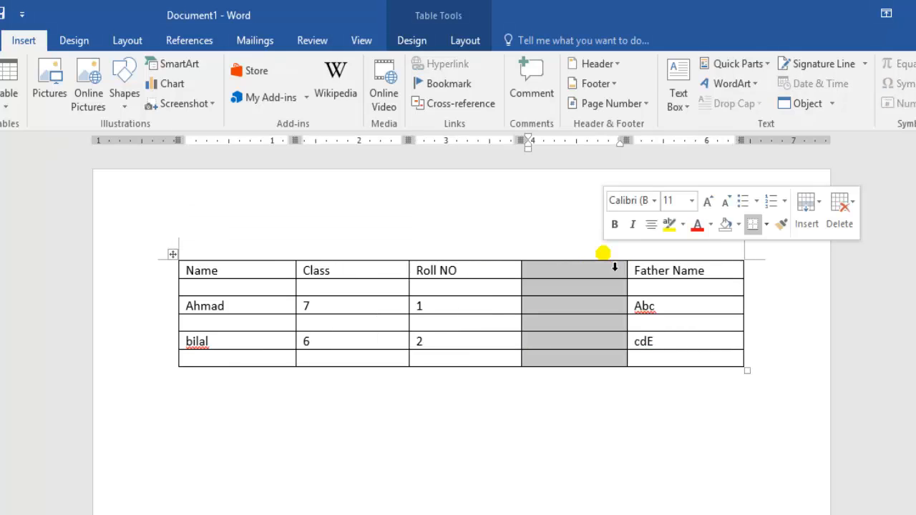
{"action": "left_click", "coordinate": [481, 287]}
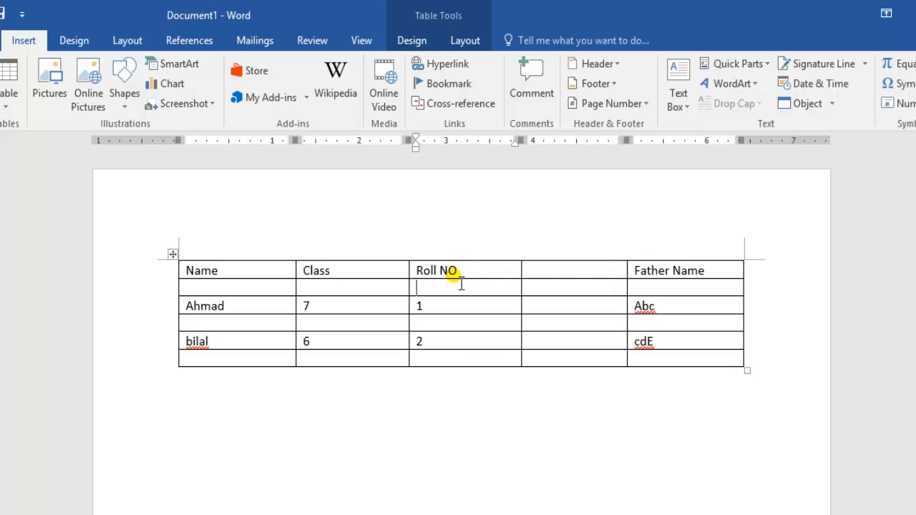
{"action": "left_click", "coordinate": [409, 254]}
{"action": "left_click", "coordinate": [554, 322]}
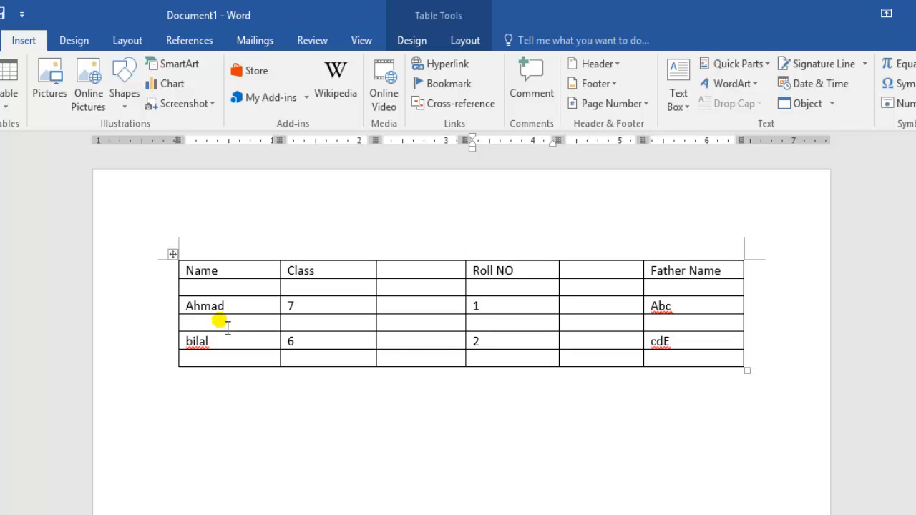
Split the last three rows off as a separate table and shift it down and up, leaving one blank line between the tables
{"action": "left_click_drag", "start_coordinate": [239, 327], "coordinate": [752, 370]}
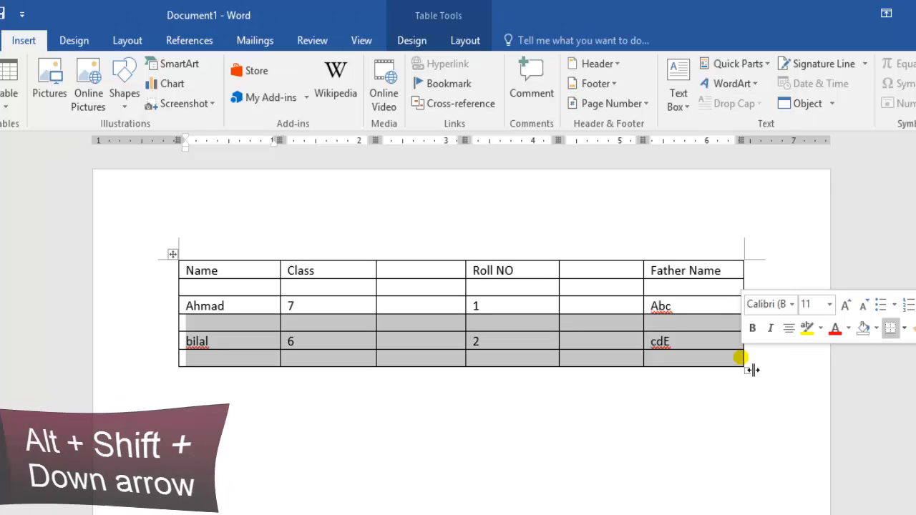
{"action": "key", "text": "alt+shift+Down"}
{"action": "key", "text": "alt+shift+Down"}
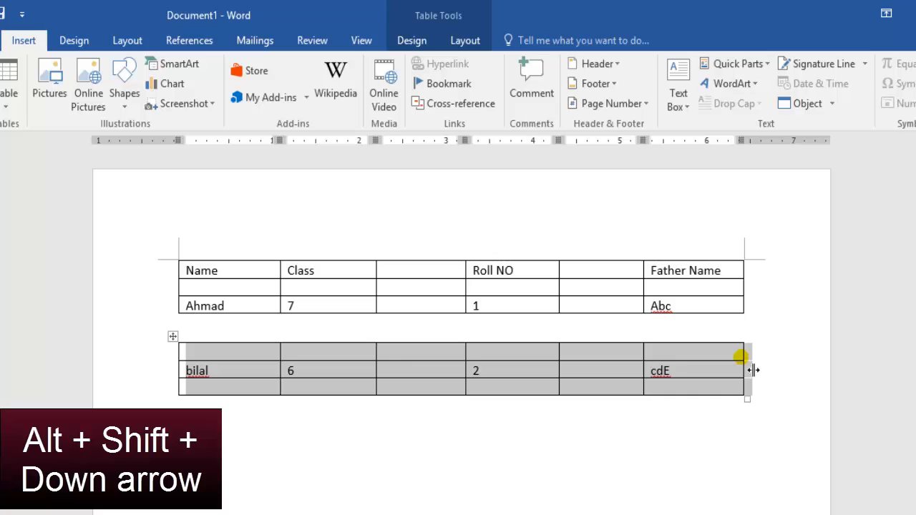
{"action": "key", "text": "alt+shift+Down"}
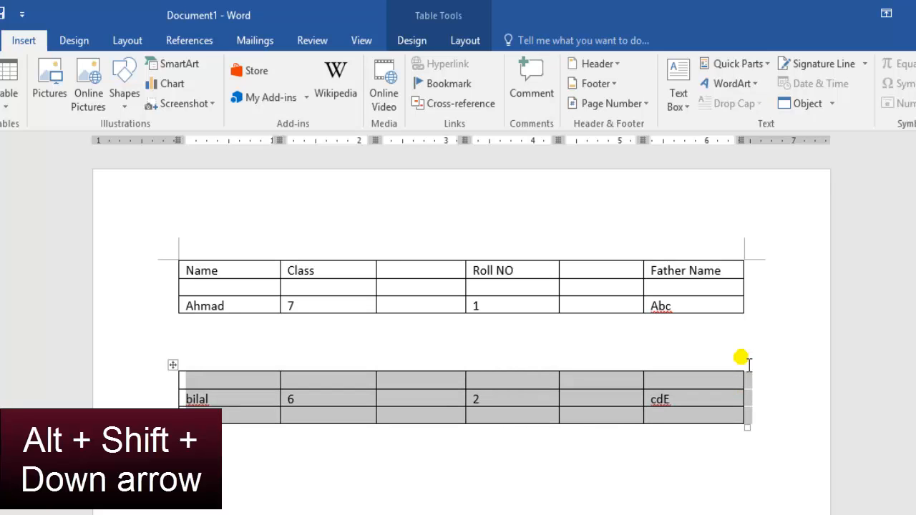
{"action": "key", "text": "alt+shift+Up"}
{"action": "key", "text": "alt+shift+Down"}
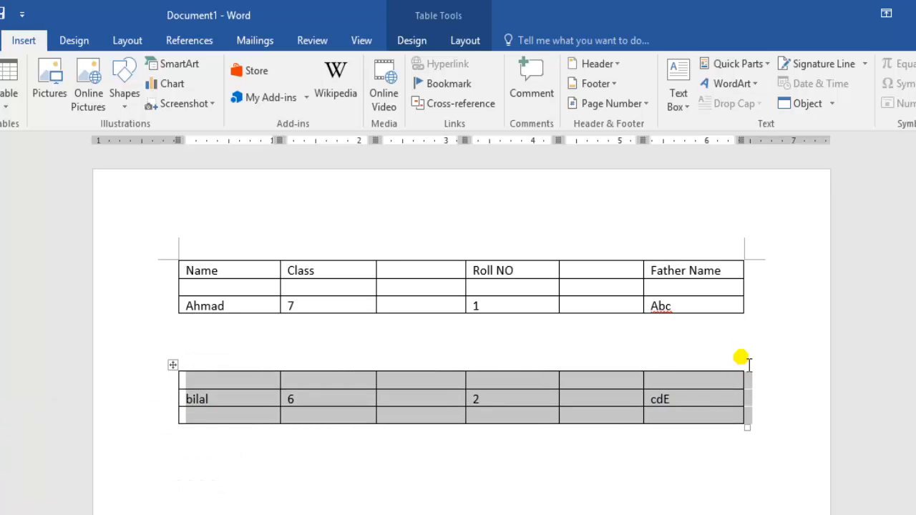
{"action": "key", "text": "alt+shift+Up"}
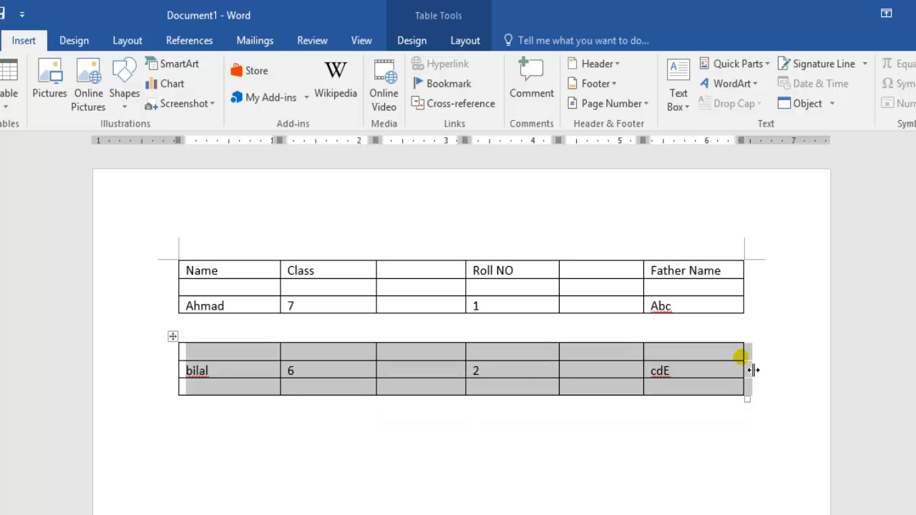
Rejoin the tables by moving the lower table's blank first row and its remaining two rows up into the upper table
{"action": "left_click", "coordinate": [695, 331]}
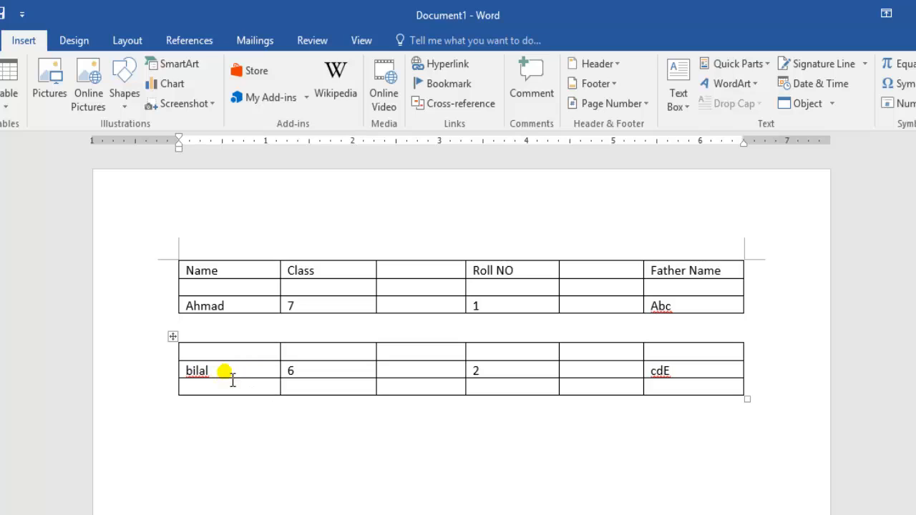
{"action": "left_click", "coordinate": [205, 350]}
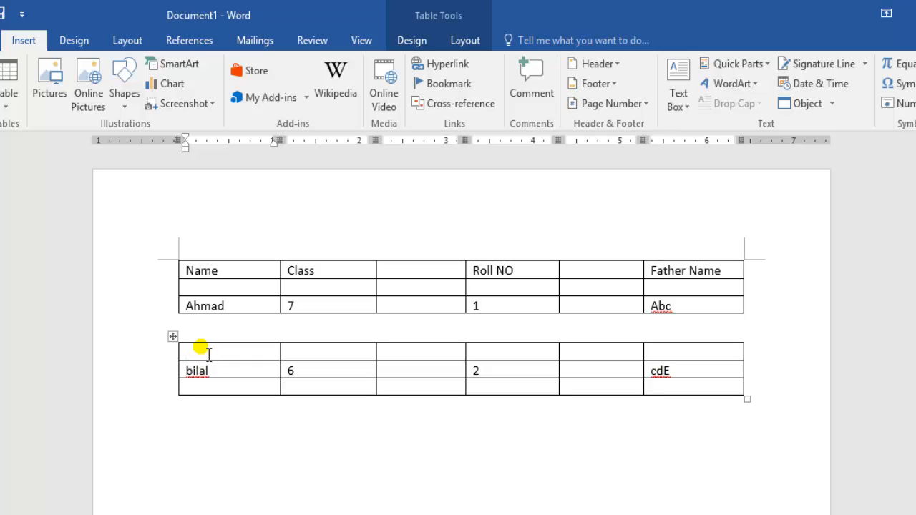
{"action": "key", "text": "alt"}
{"action": "key", "text": "alt+shift+Up"}
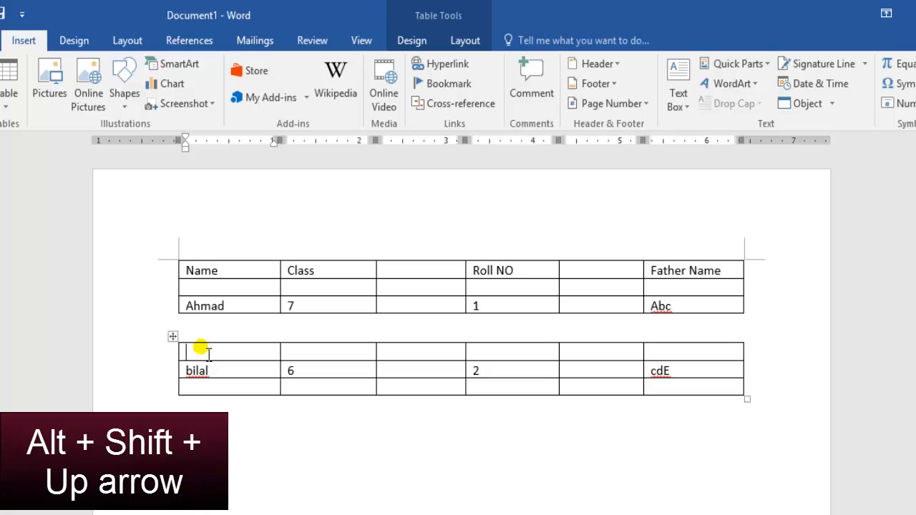
{"action": "key", "text": "alt+shift+Up"}
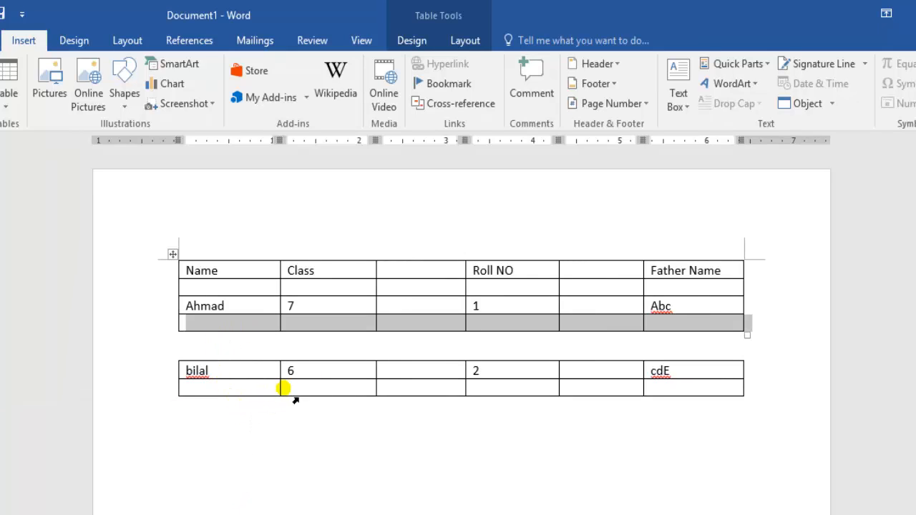
{"action": "left_click_drag", "start_coordinate": [660, 389], "coordinate": [231, 368]}
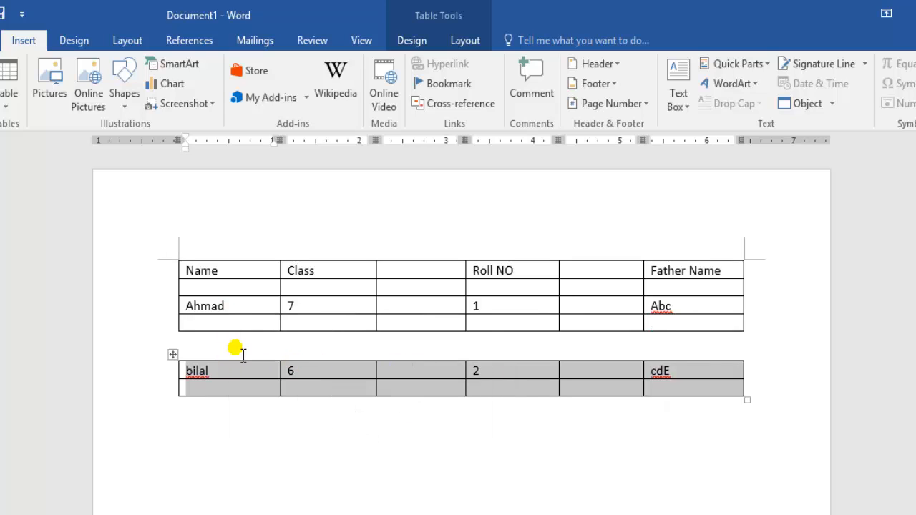
{"action": "key", "text": "alt+shift+Up"}
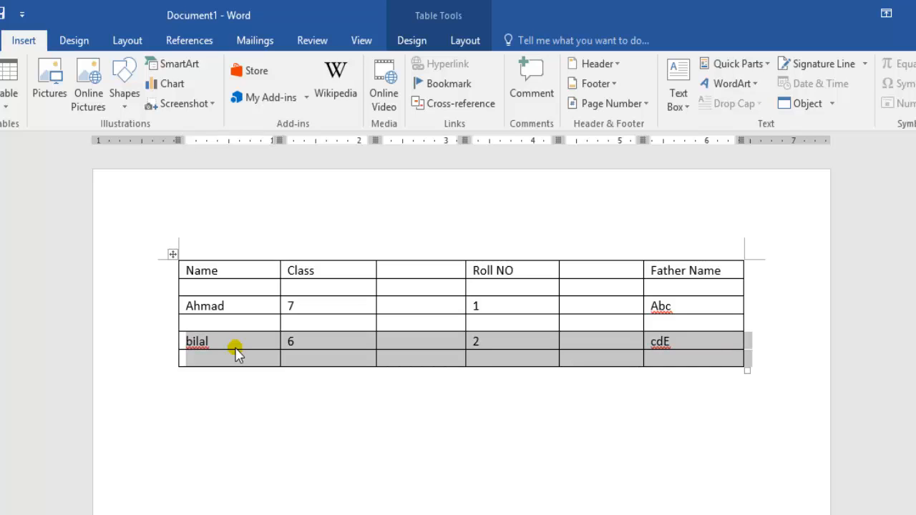
Move the Class 6 row up through the table until it sits directly below the header row
{"action": "left_click", "coordinate": [217, 344]}
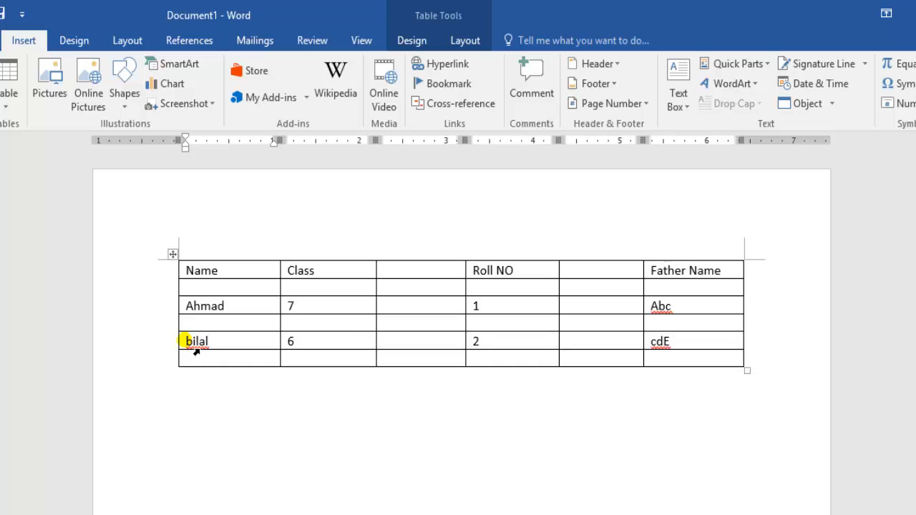
{"action": "left_click_drag", "start_coordinate": [190, 342], "coordinate": [687, 358]}
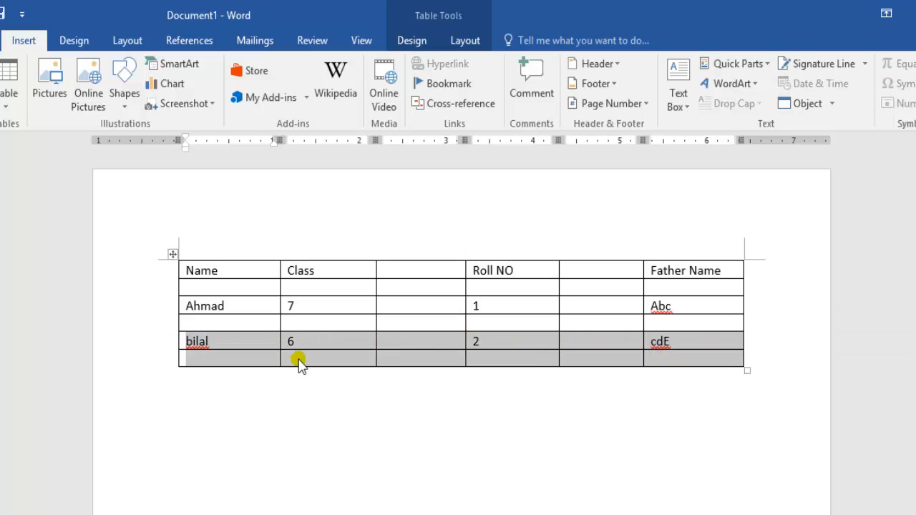
{"action": "left_click", "coordinate": [236, 347]}
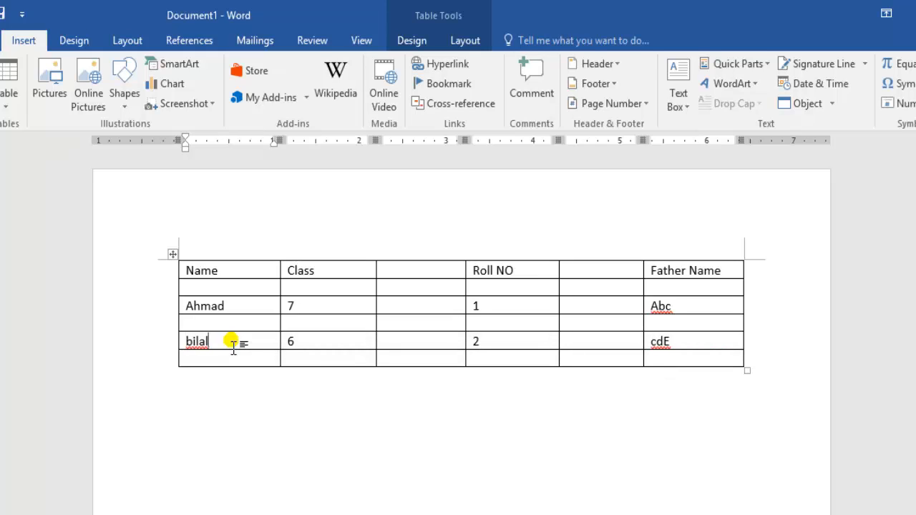
{"action": "key", "text": "alt+shift+Up"}
{"action": "key", "text": "alt+shift+Up"}
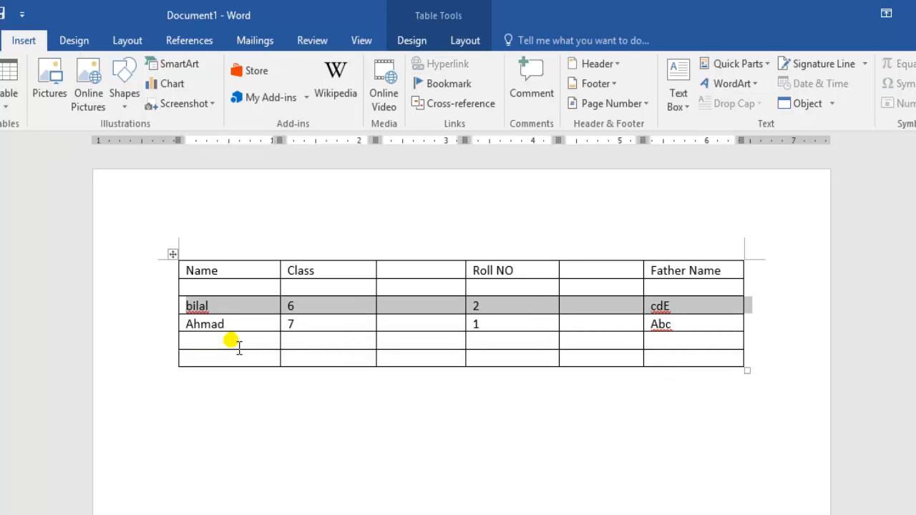
{"action": "key", "text": "alt+shift+Up"}
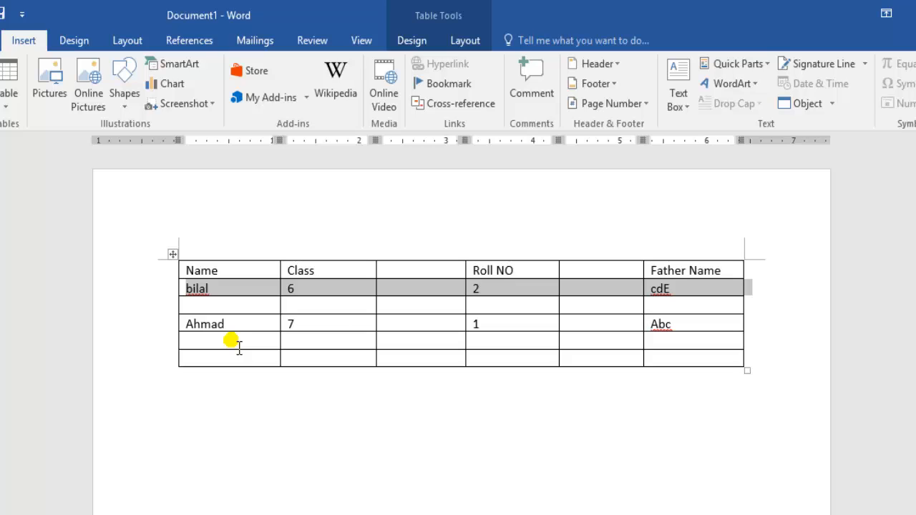
Shift the Class 6 row down and up through the table, ending directly below the Class 7 row
{"action": "key", "text": "alt+shift+Down"}
{"action": "key", "text": "alt+shift+Down"}
{"action": "key", "text": "alt+shift+Down"}
{"action": "key", "text": "alt+shift+Down"}
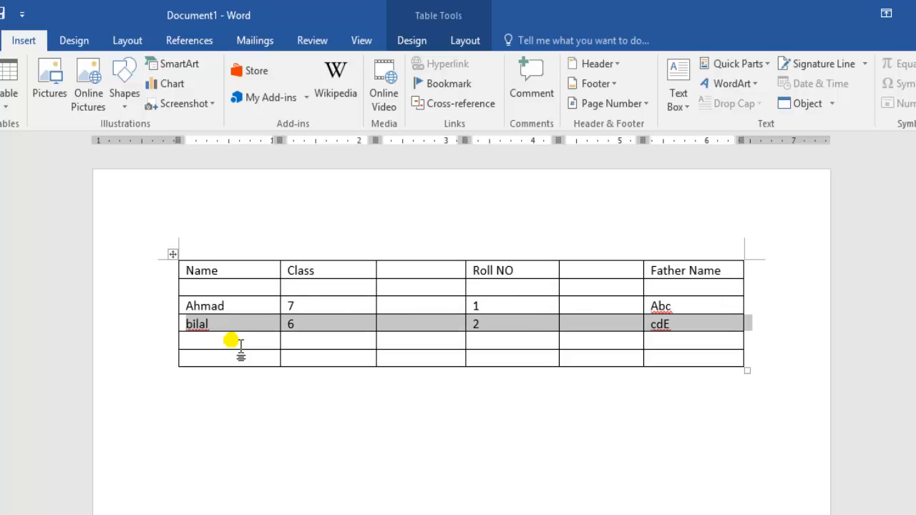
{"action": "key", "text": "alt+shift+Up"}
{"action": "key", "text": "alt+shift+Up"}
{"action": "key", "text": "alt+shift+Up"}
{"action": "key", "text": "alt+shift+Up"}
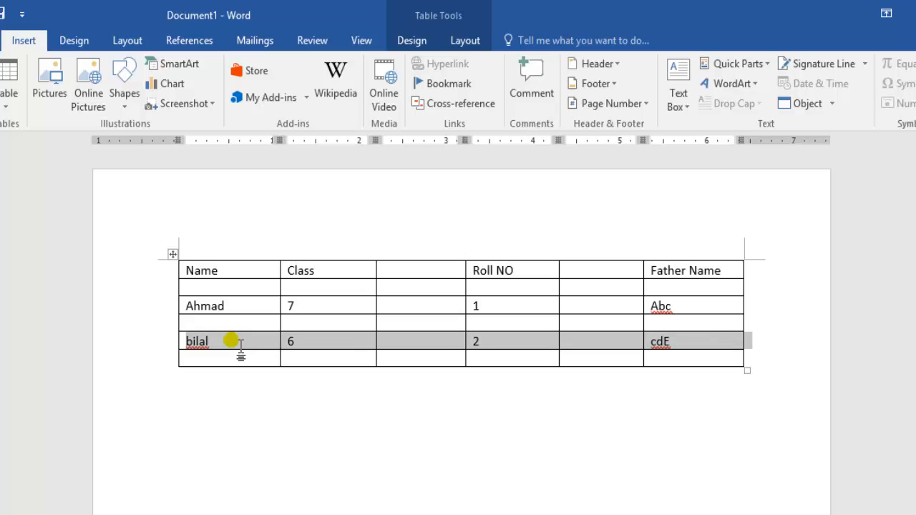
{"action": "key", "text": "alt+shift+Down"}
{"action": "key", "text": "alt+shift+Down"}
{"action": "key", "text": "alt+shift+Down"}
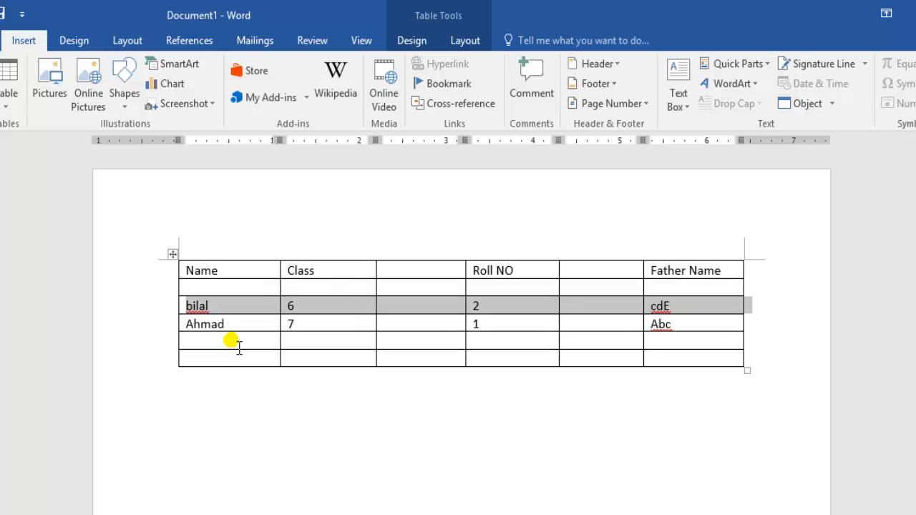
{"action": "key", "text": "alt+shift+Down"}
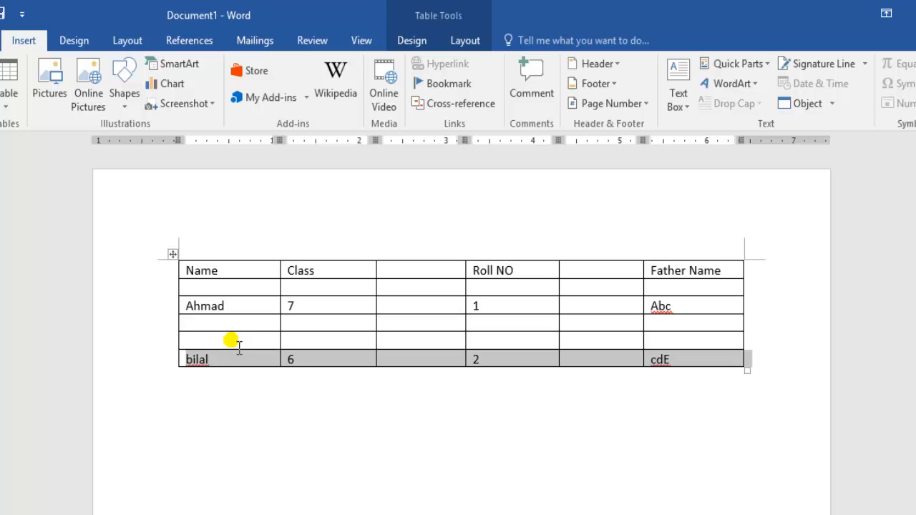
{"action": "key", "text": "alt+shift+Up"}
{"action": "key", "text": "alt+shift+Up"}
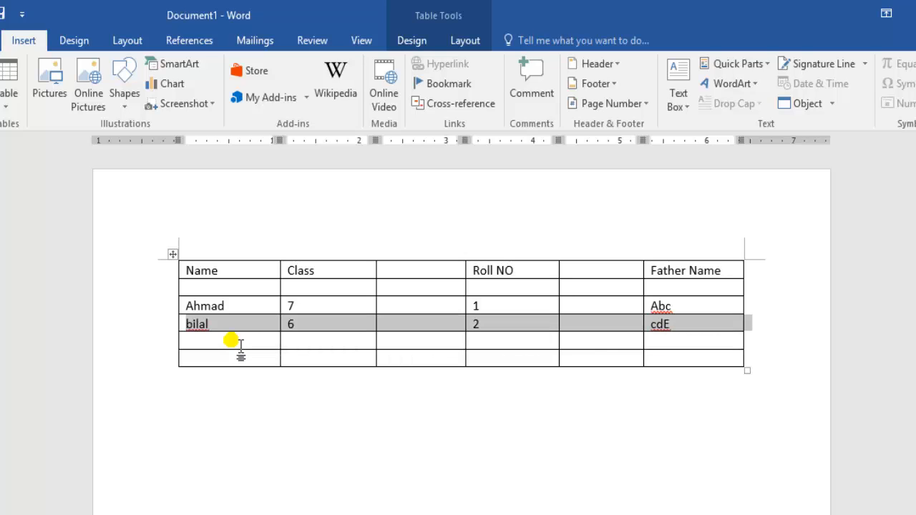
{"action": "left_click", "coordinate": [222, 326]}
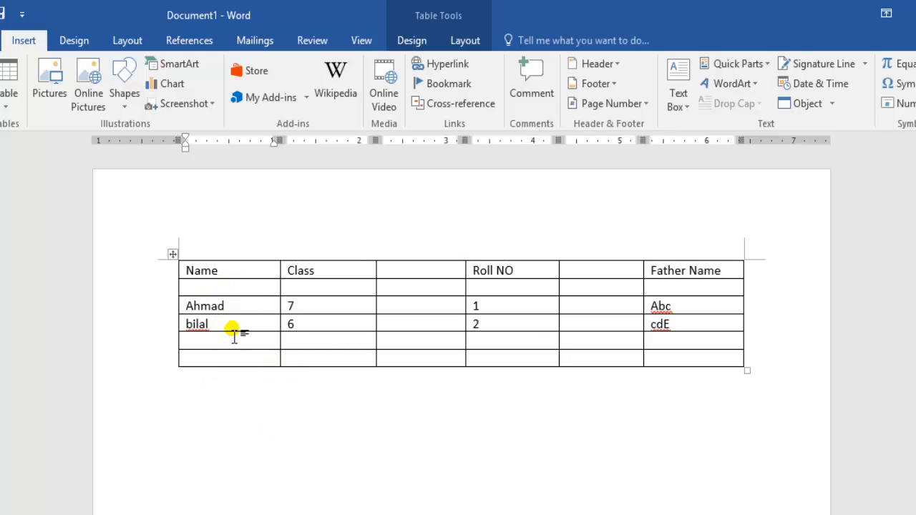
{"action": "left_click", "coordinate": [195, 335]}
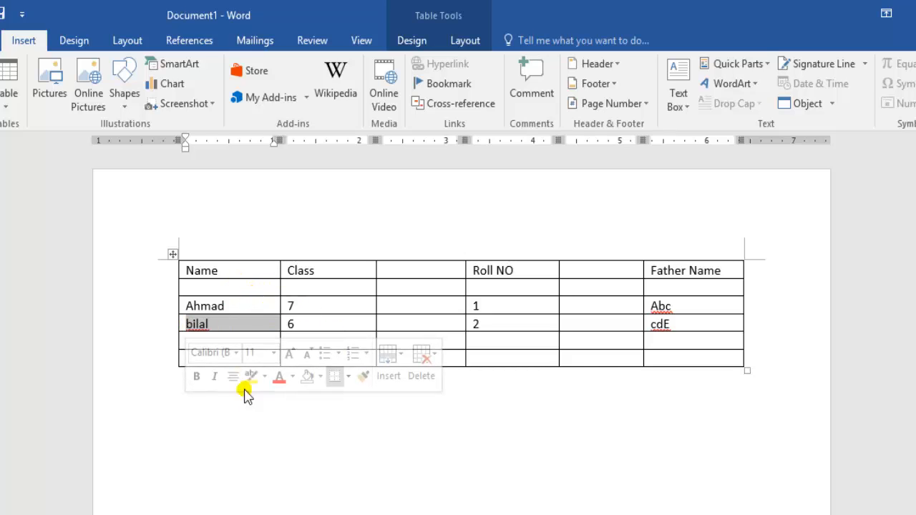
{"action": "left_click", "coordinate": [241, 454]}
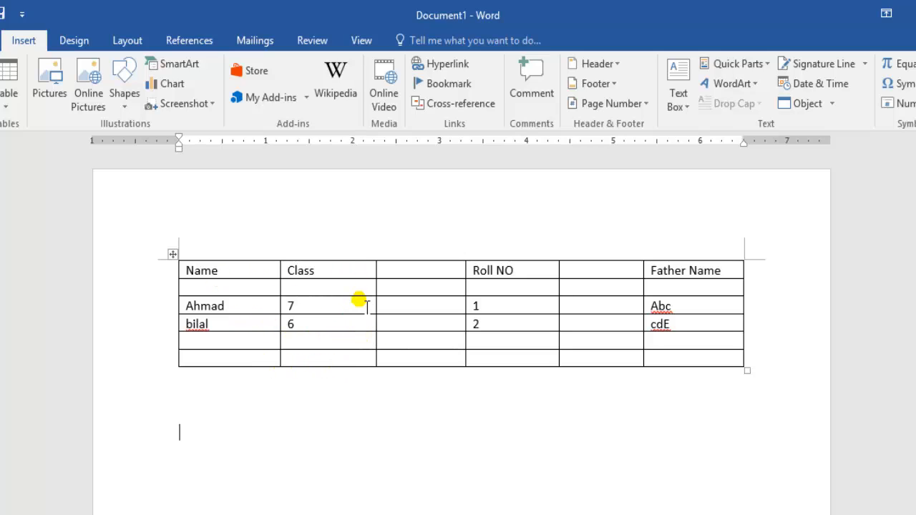
Move the Class 6 row up two places from below the Class 7 row to just under the header row
{"action": "left_click", "coordinate": [231, 328]}
{"action": "key", "text": "alt"}
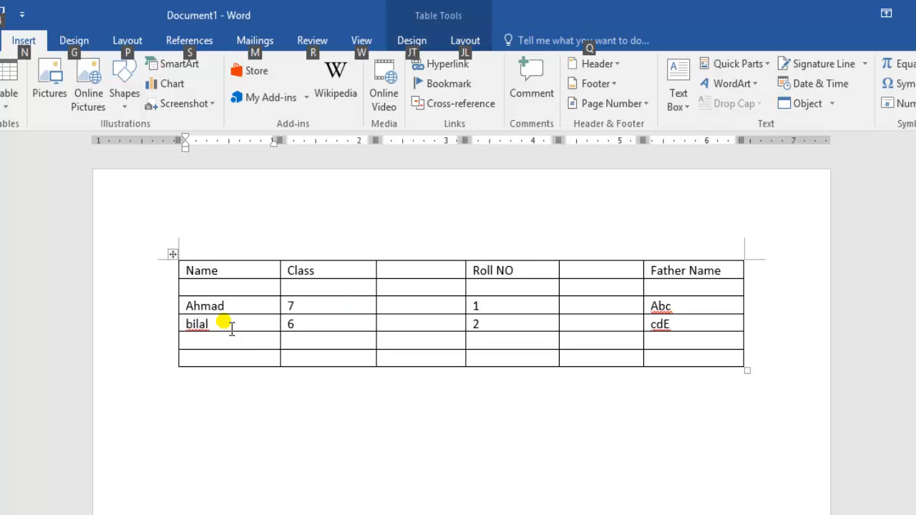
{"action": "key", "text": "alt+shift+Up"}
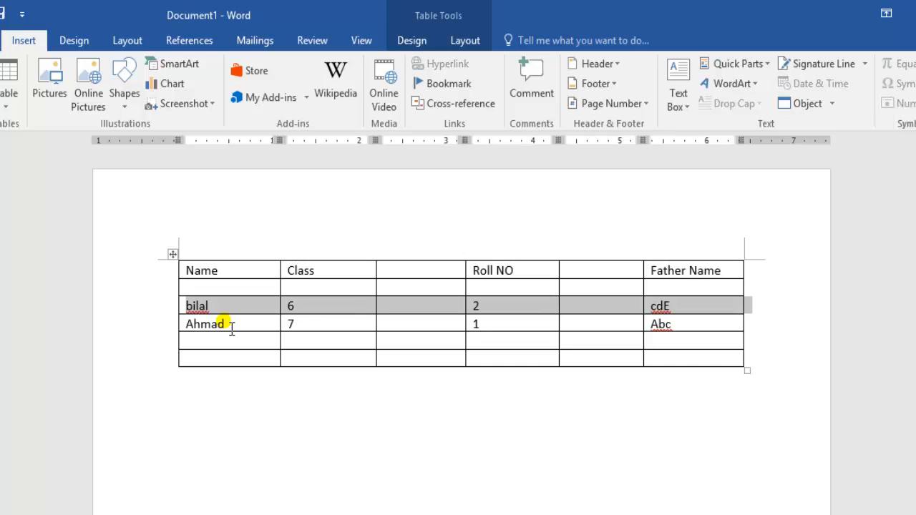
{"action": "key", "text": "alt+shift+Up"}
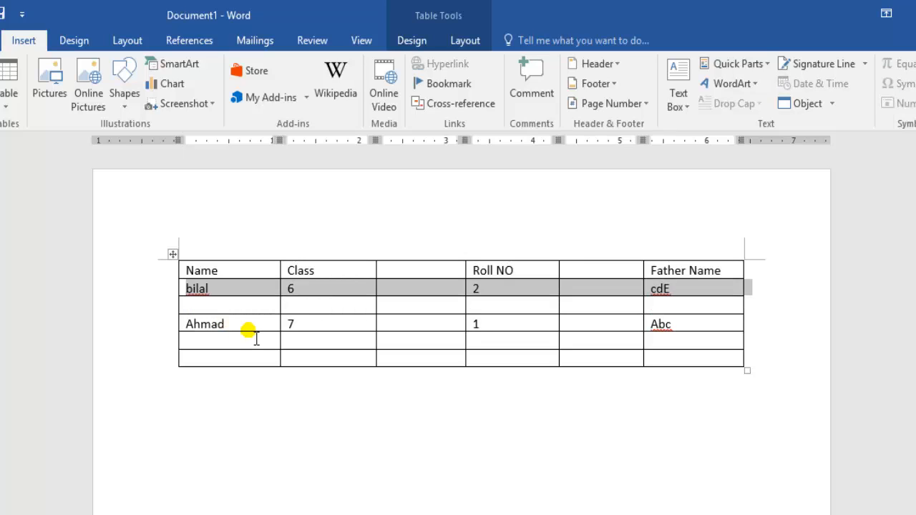
{"action": "left_click", "coordinate": [249, 328]}
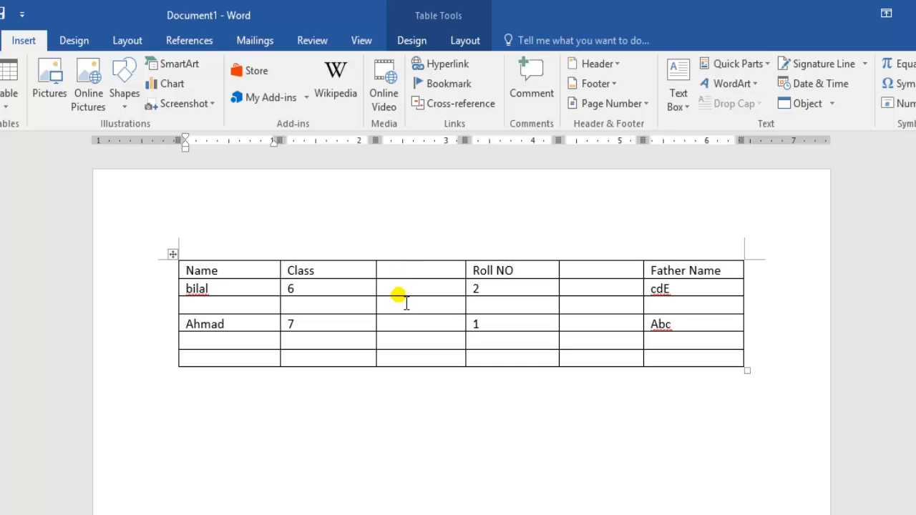
Merge the top four cells of the blank column between Class and Roll NO into one cell
{"action": "left_click_drag", "start_coordinate": [412, 280], "coordinate": [417, 299]}
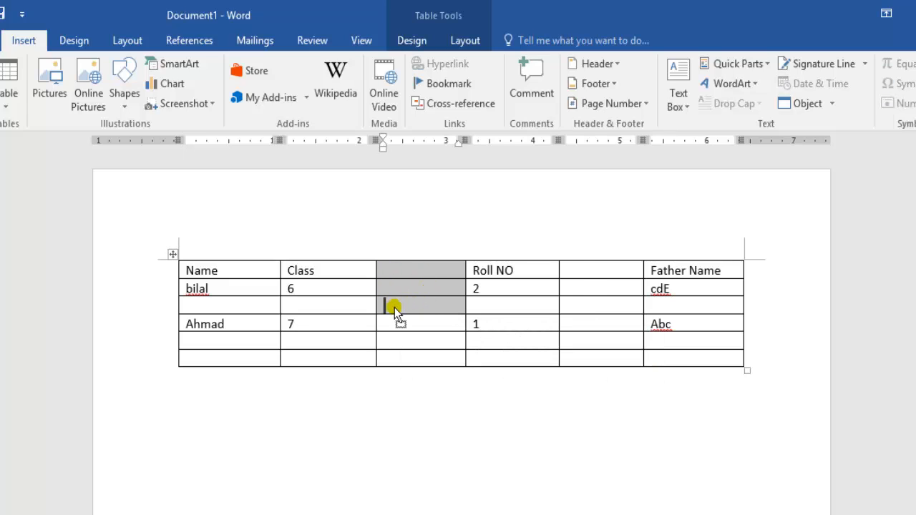
{"action": "left_click", "coordinate": [394, 310]}
{"action": "left_click_drag", "start_coordinate": [409, 321], "coordinate": [407, 282]}
{"action": "left_click", "coordinate": [405, 284]}
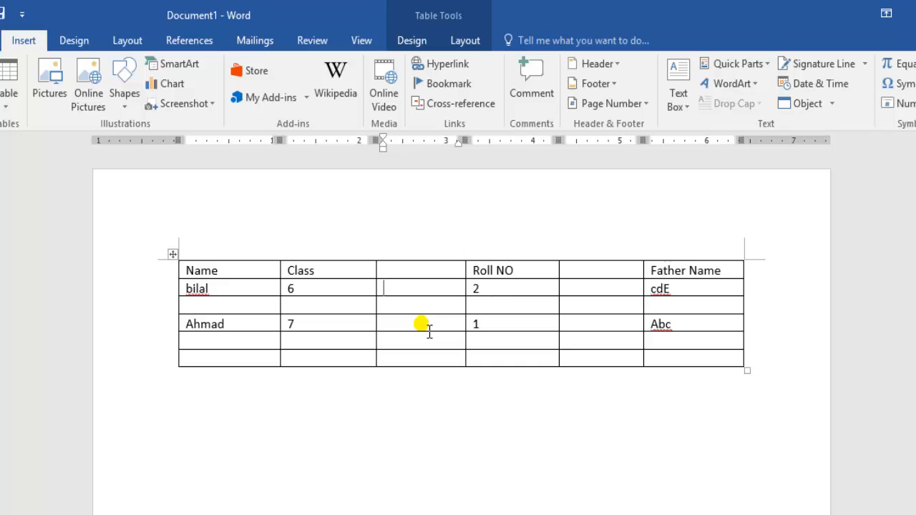
{"action": "left_click_drag", "start_coordinate": [429, 332], "coordinate": [401, 279]}
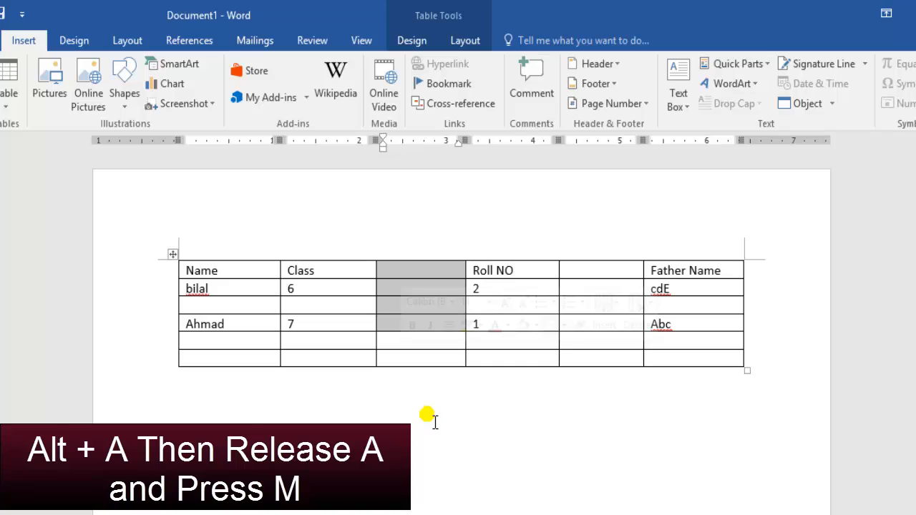
{"action": "key", "text": "alt"}
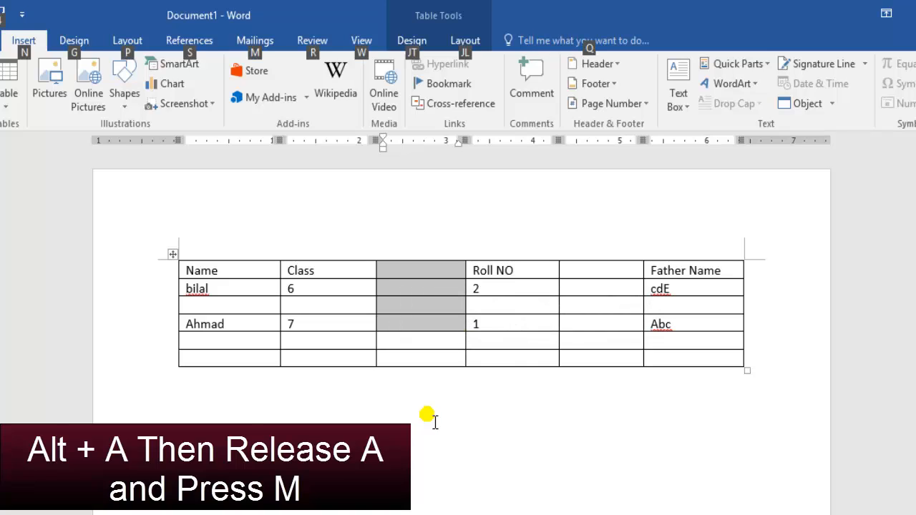
{"action": "key", "text": "a"}
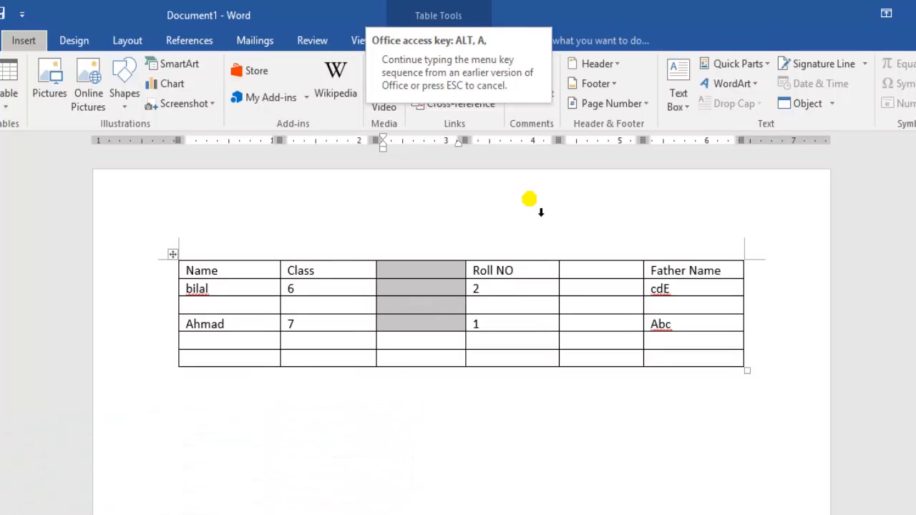
{"action": "key", "text": "m"}
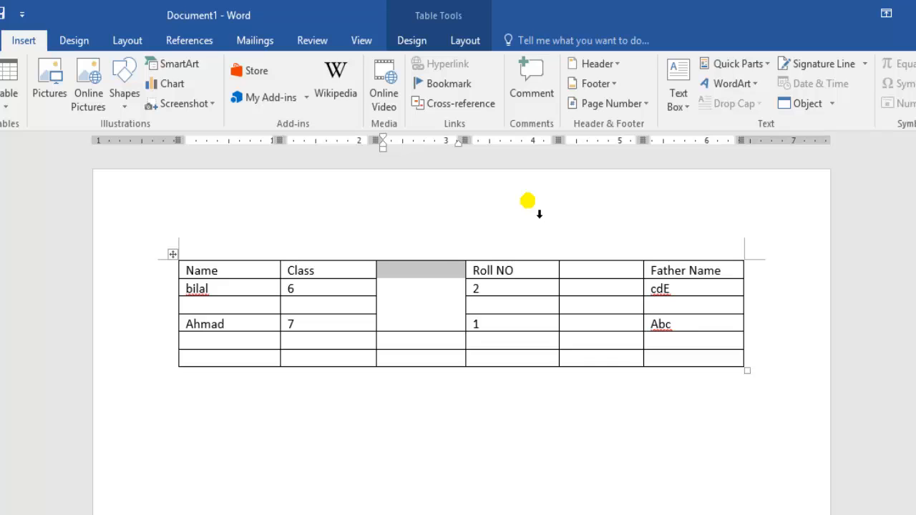
Split the merged cell between Class and Roll NO into 3 columns and 2 rows
{"action": "left_click", "coordinate": [429, 297]}
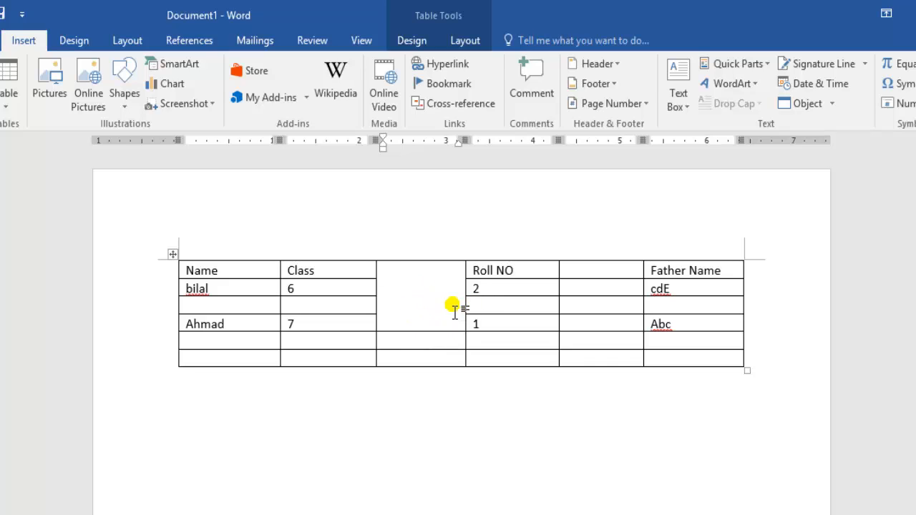
{"action": "key", "text": "alt"}
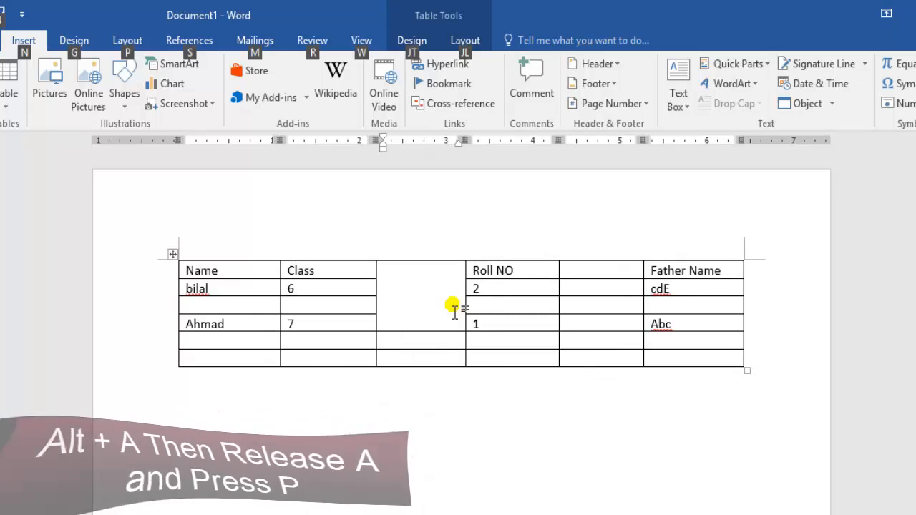
{"action": "key", "text": "a"}
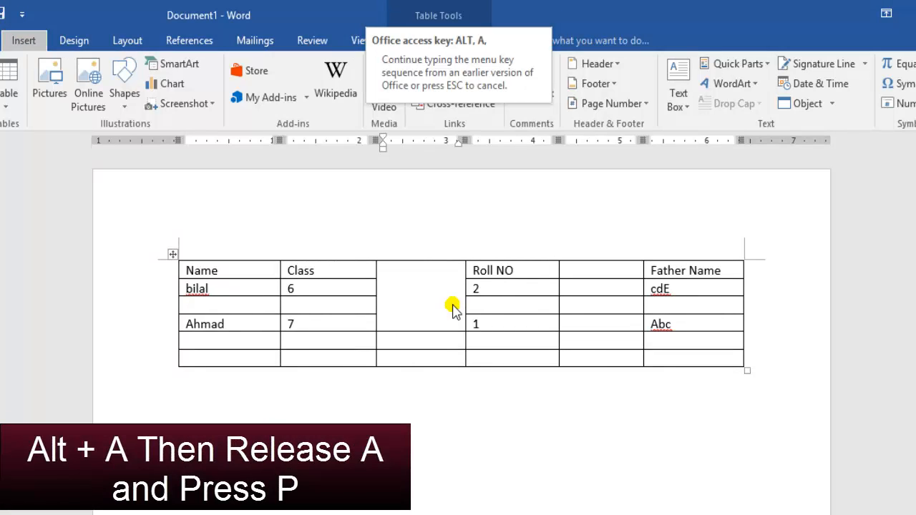
{"action": "key", "text": "p"}
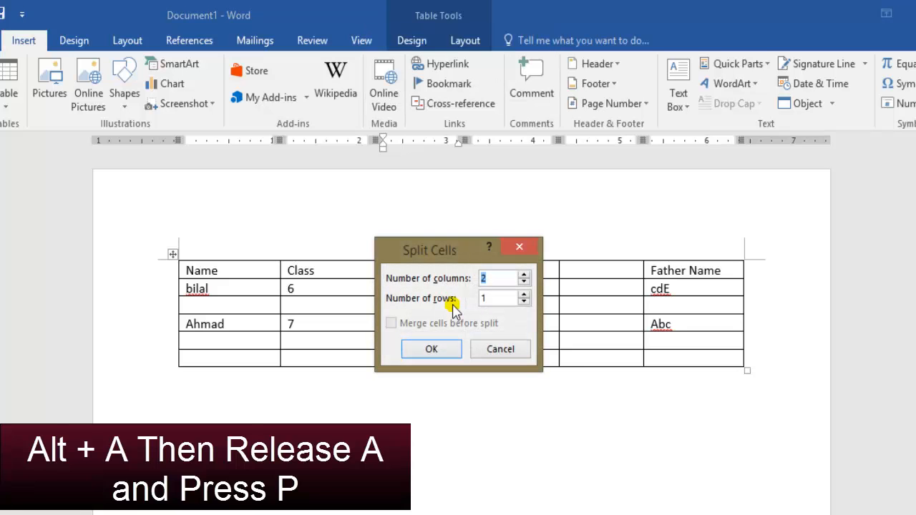
{"action": "left_click_drag", "start_coordinate": [436, 254], "coordinate": [628, 263]}
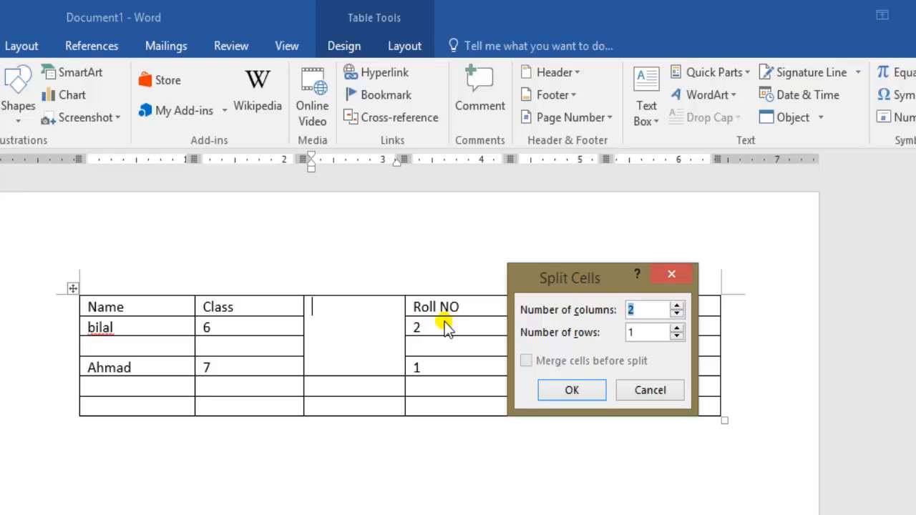
{"action": "double_click", "coordinate": [634, 334]}
{"action": "double_click", "coordinate": [635, 333]}
{"action": "type", "text": "2"}
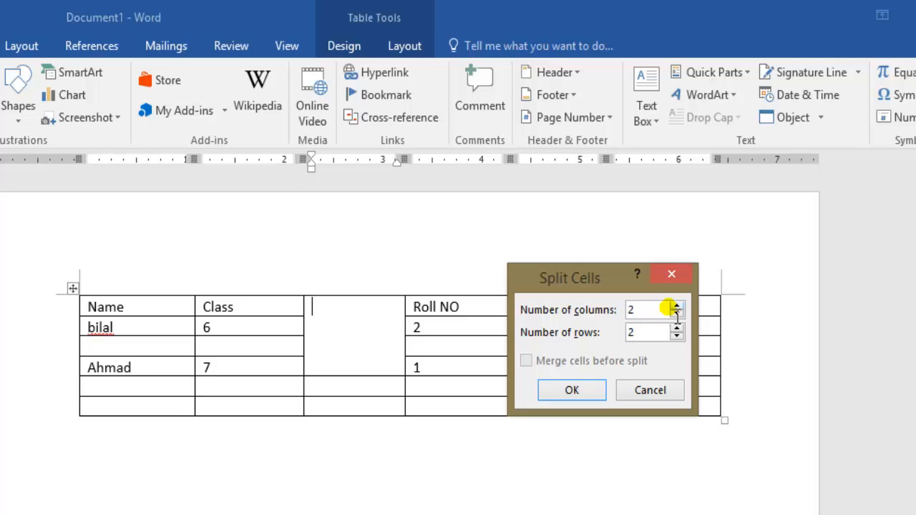
{"action": "left_click_drag", "start_coordinate": [648, 317], "coordinate": [637, 314]}
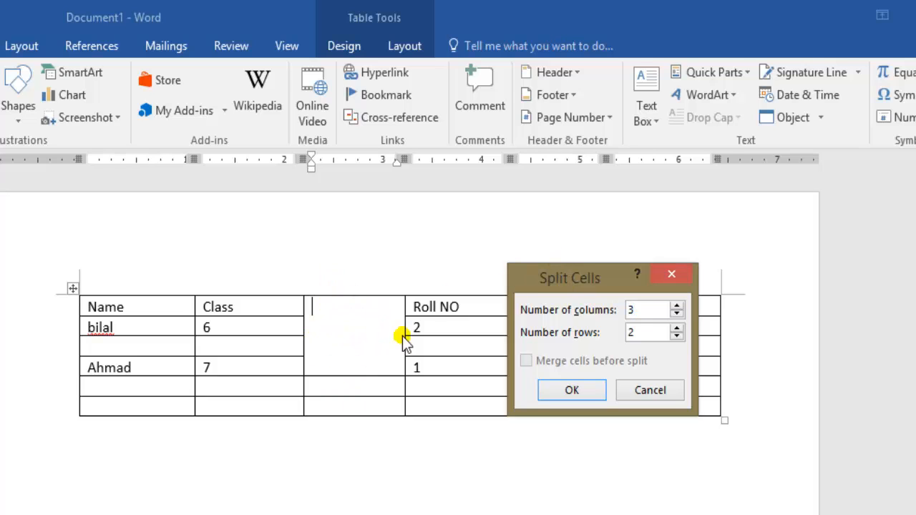
{"action": "left_click", "coordinate": [572, 390]}
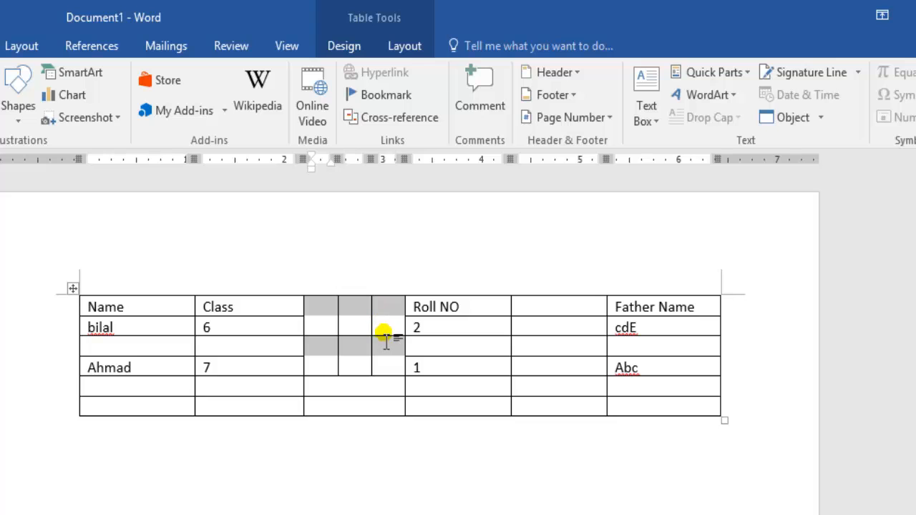
{"action": "left_click", "coordinate": [384, 324]}
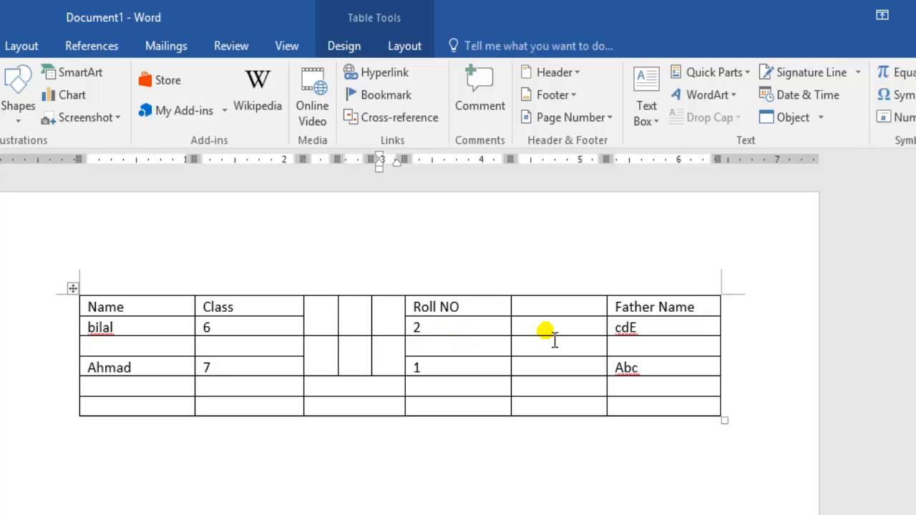
Try to repeat the cell split on the four blank cells below the header between Roll NO and Father Name
{"action": "left_click_drag", "start_coordinate": [554, 339], "coordinate": [555, 389]}
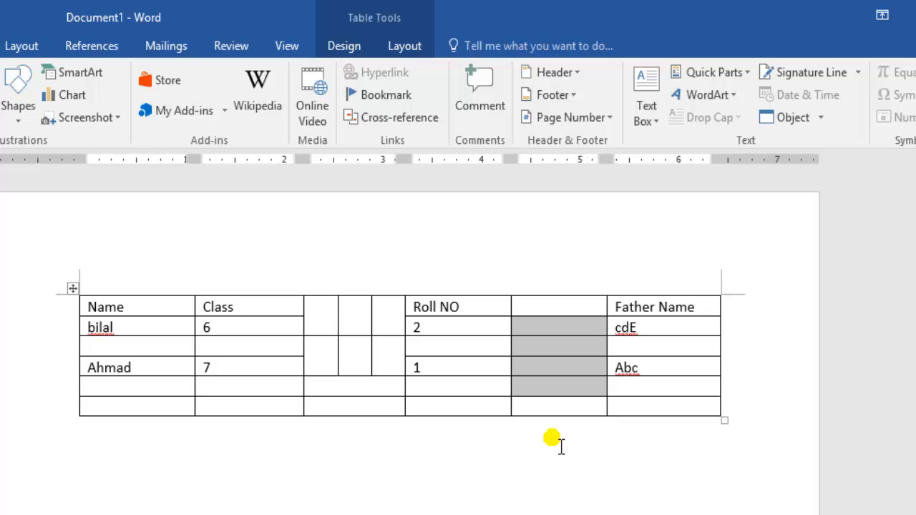
{"action": "key", "text": "alt+Return"}
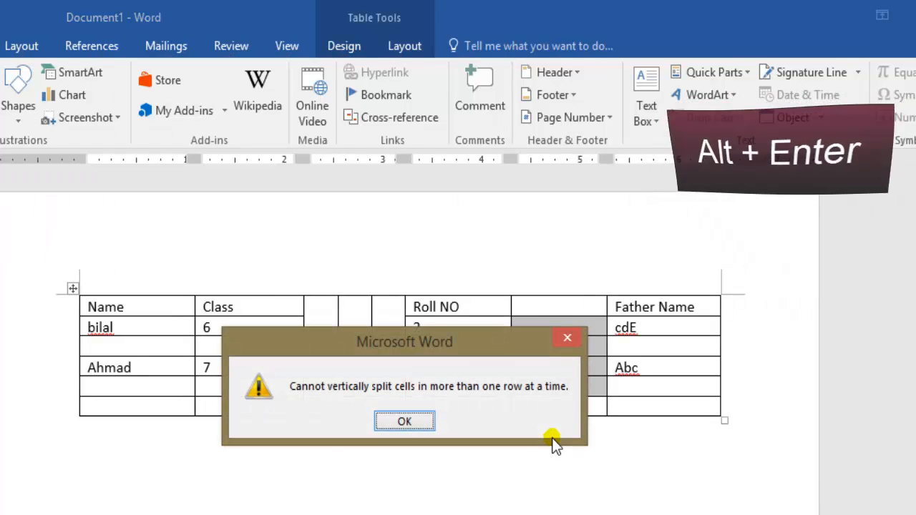
{"action": "left_click", "coordinate": [415, 422]}
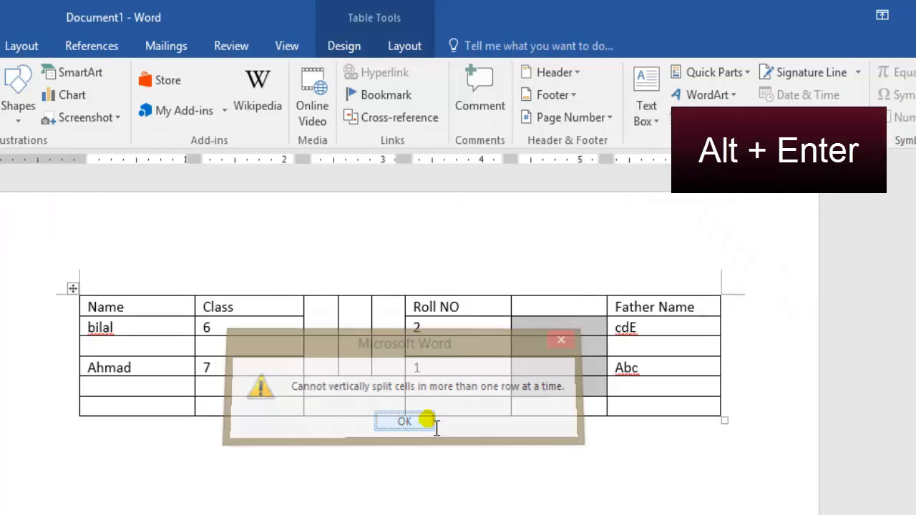
Try to split the three blank cells just below the header row between Roll NO and Father Name
{"action": "left_click", "coordinate": [550, 328]}
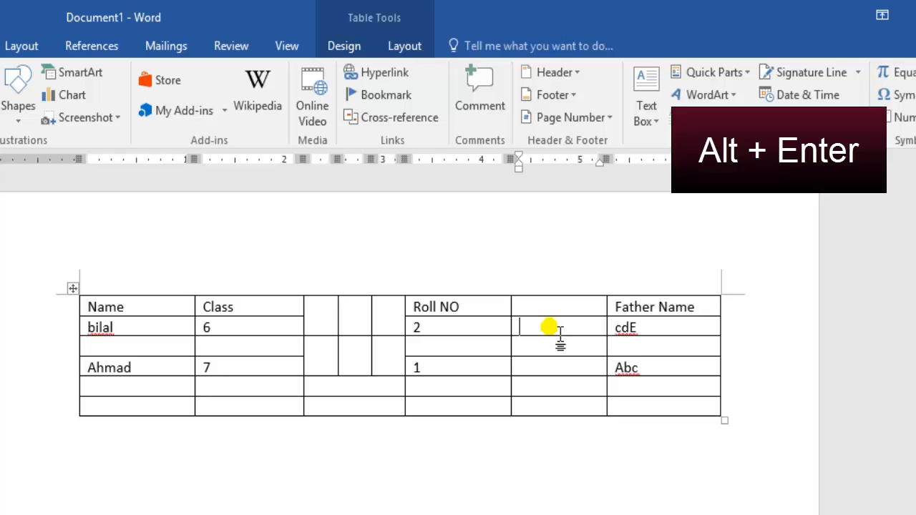
{"action": "left_click_drag", "start_coordinate": [557, 337], "coordinate": [554, 365]}
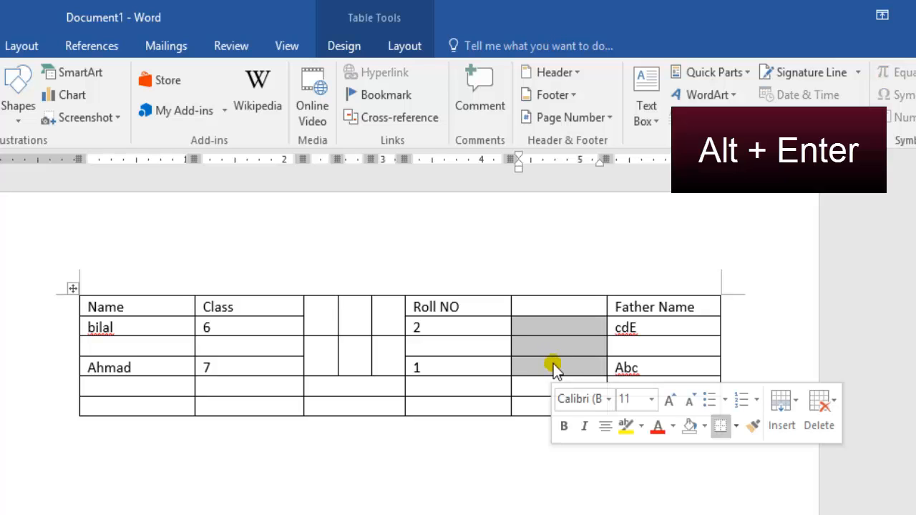
{"action": "key", "text": "alt+Return"}
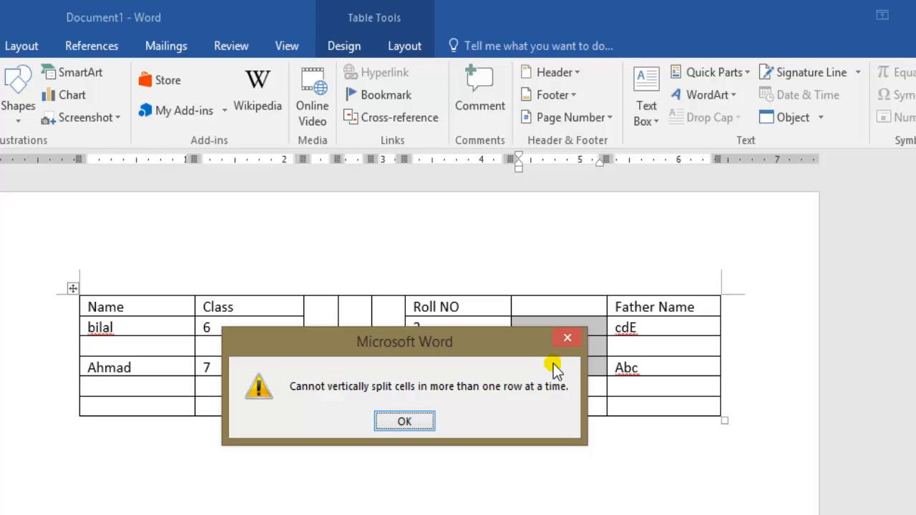
{"action": "left_click", "coordinate": [405, 422]}
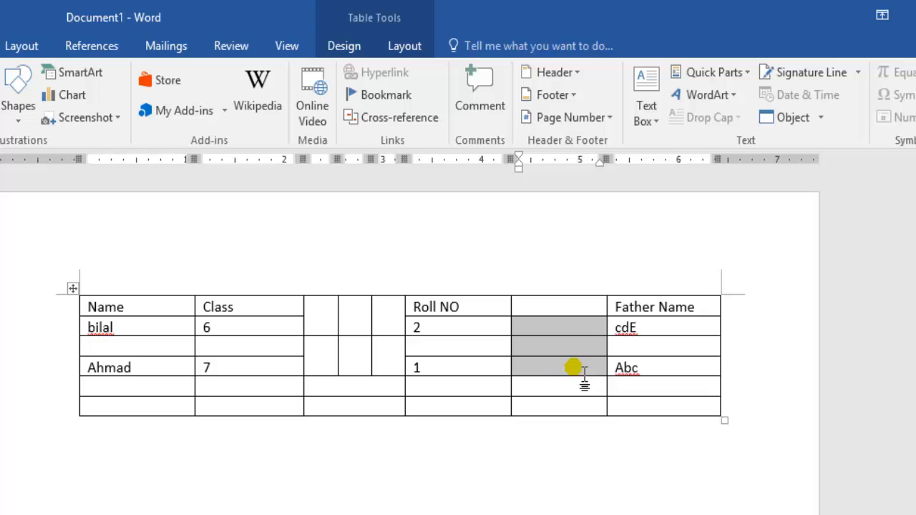
Merge the three blank cells just below the header row between Roll NO and Father Name into one cell
{"action": "left_click_drag", "start_coordinate": [584, 372], "coordinate": [545, 330]}
{"action": "key", "text": "alt"}
{"action": "key", "text": "a"}
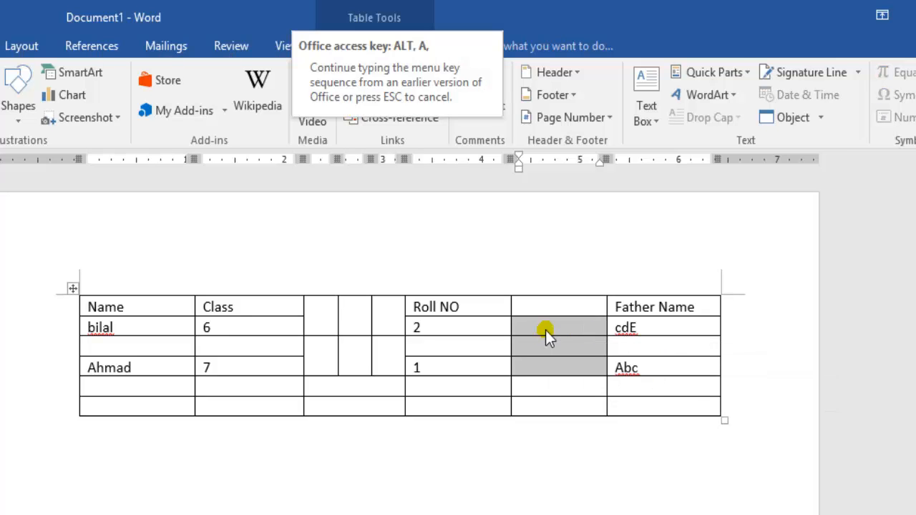
{"action": "key", "text": "m"}
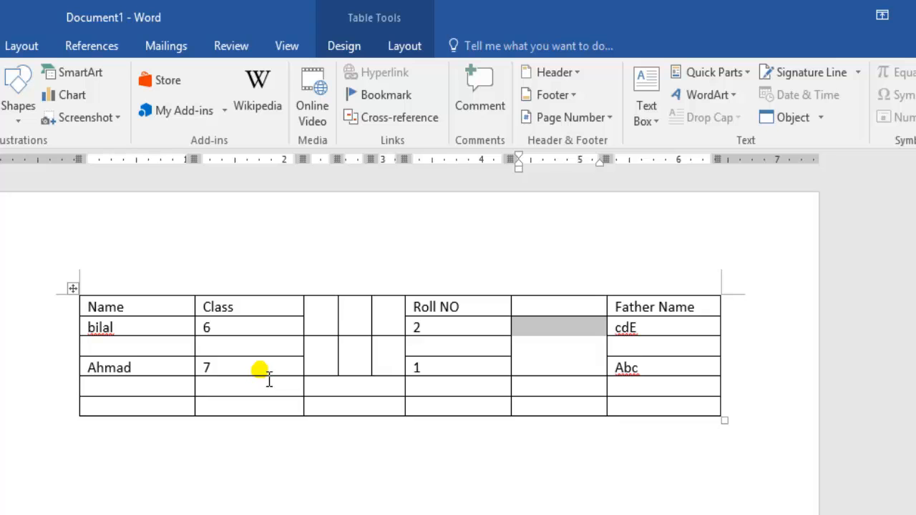
Merge the top four cells of the Class column, including the header, into one cell
{"action": "mouse_move", "coordinate": [268, 379]}
{"action": "left_mouse_down"}
{"action": "mouse_move", "coordinate": [243, 360]}
{"action": "mouse_move", "coordinate": [235, 320]}
{"action": "left_mouse_up"}
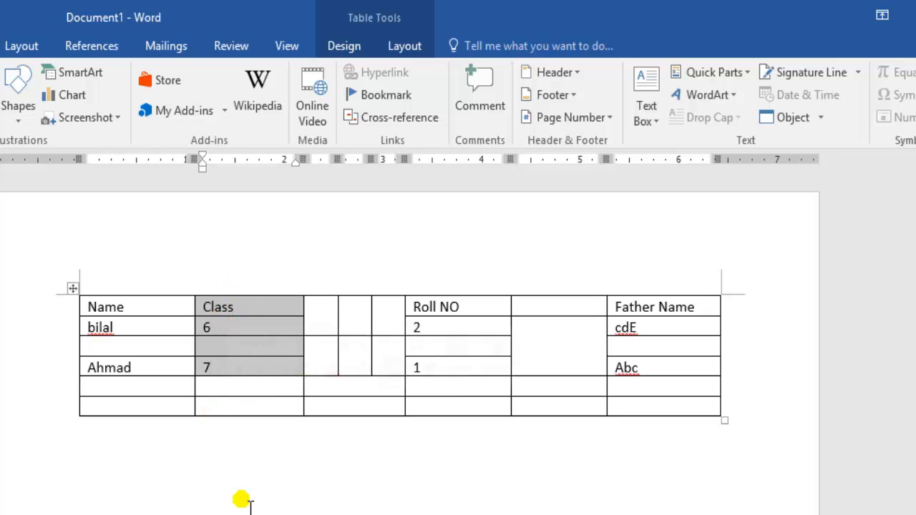
{"action": "key", "text": "alt+a"}
{"action": "key", "text": "m"}
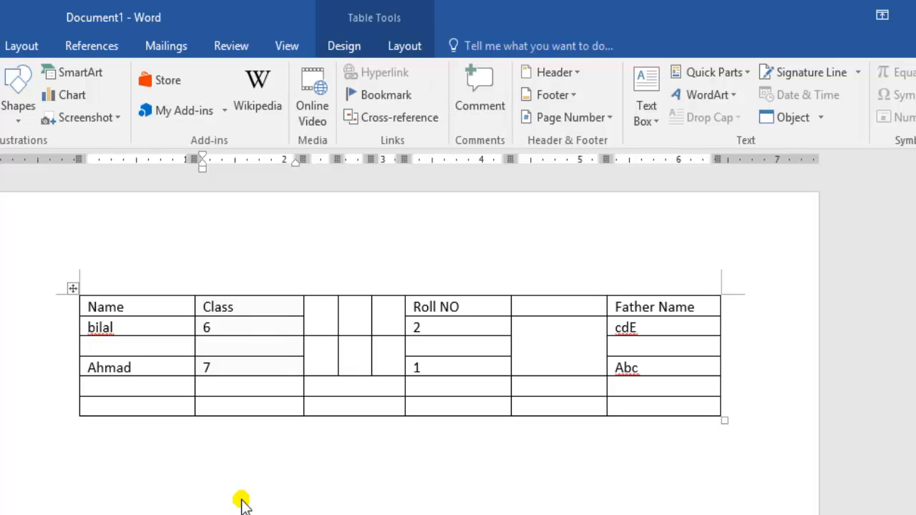
{"action": "left_click", "coordinate": [279, 368]}
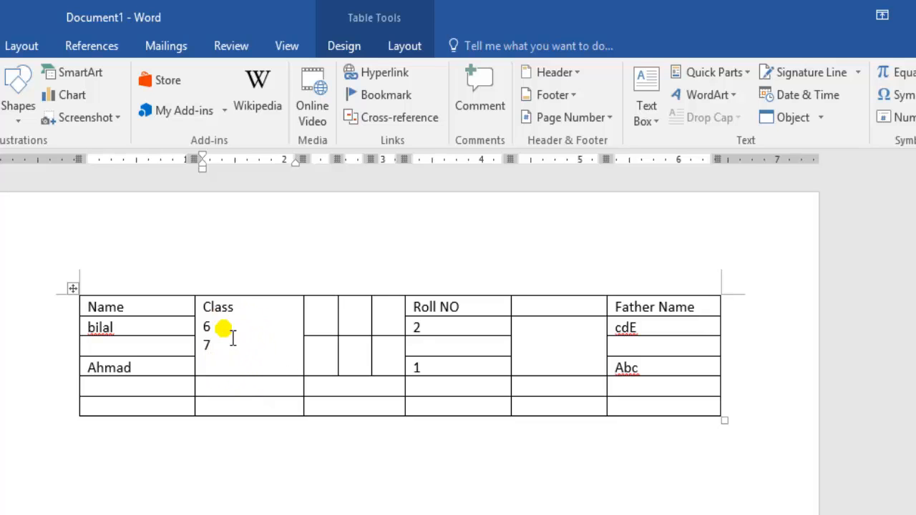
Split the merged blank cell between Roll NO and Father Name into 2 columns and 3 rows
{"action": "left_click", "coordinate": [551, 360]}
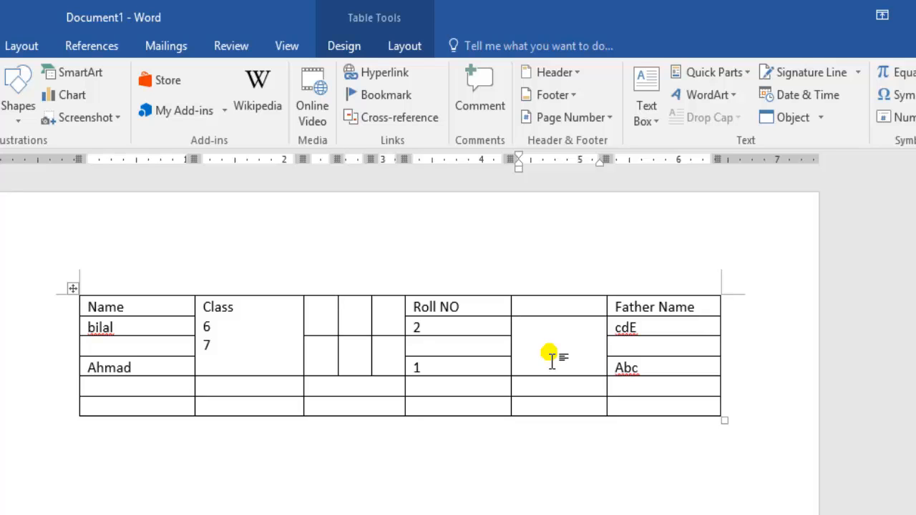
{"action": "key", "text": "alt"}
{"action": "key", "text": "a"}
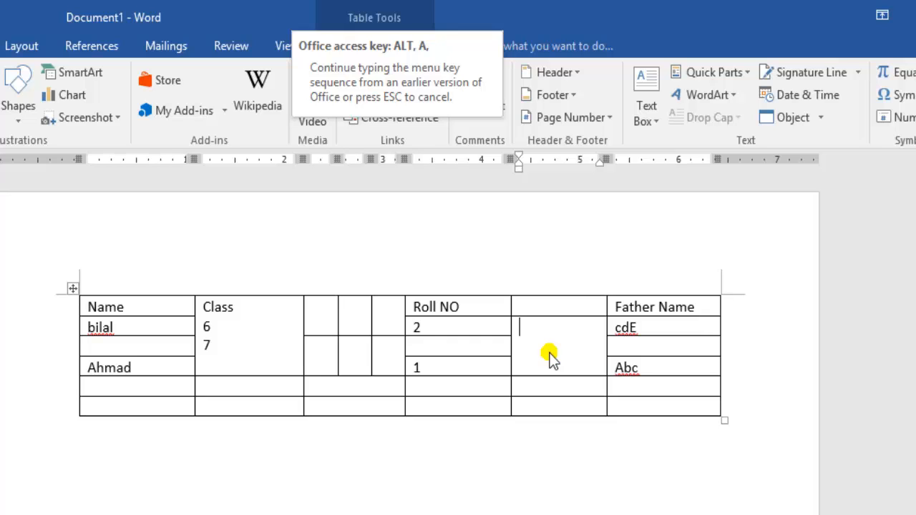
{"action": "key", "text": "p"}
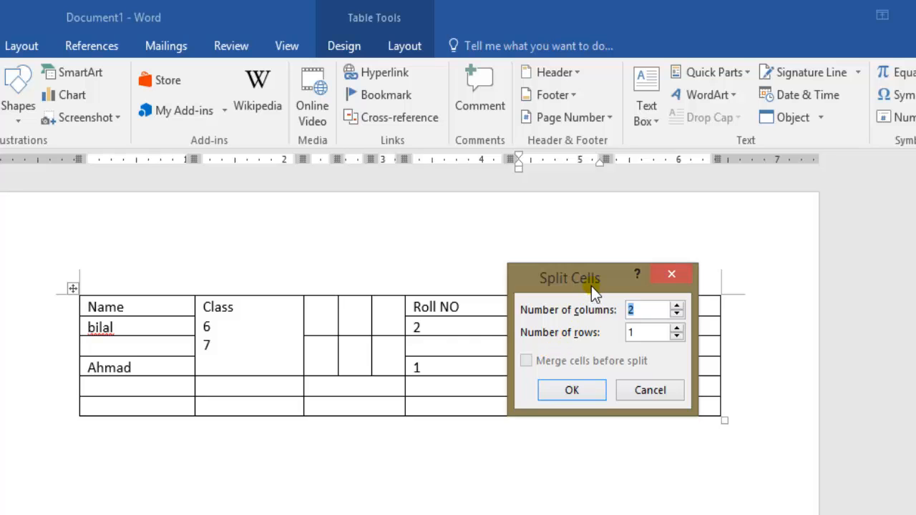
{"action": "left_click_drag", "start_coordinate": [591, 286], "coordinate": [262, 314]}
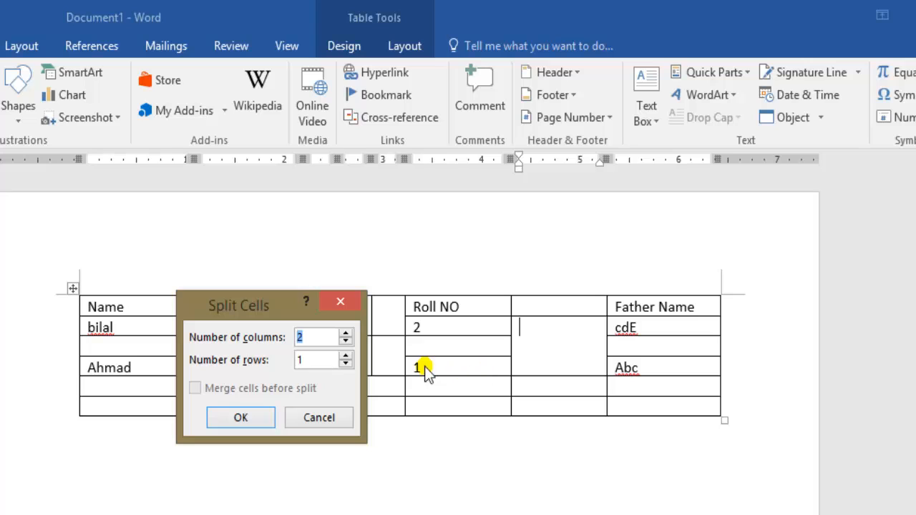
{"action": "left_click", "coordinate": [307, 338]}
{"action": "double_click", "coordinate": [301, 360]}
{"action": "type", "text": "3"}
{"action": "left_click", "coordinate": [252, 413]}
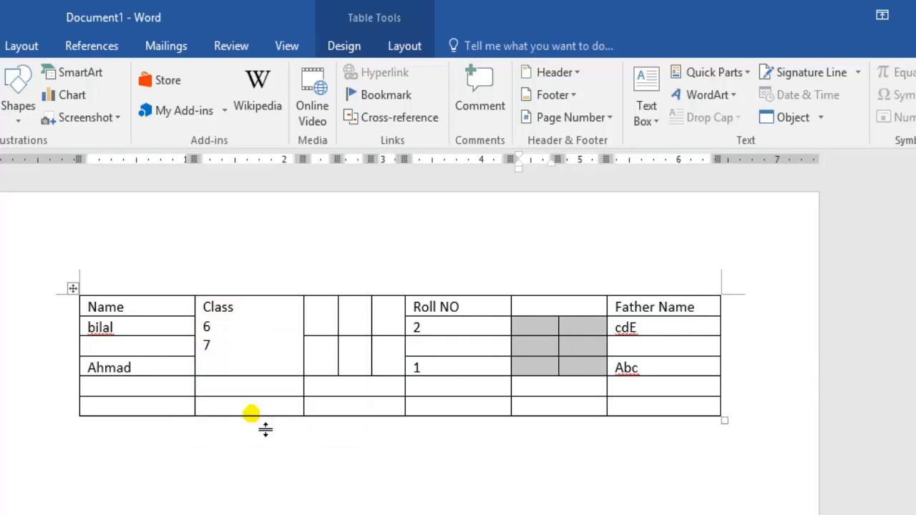
{"action": "left_click", "coordinate": [540, 371]}
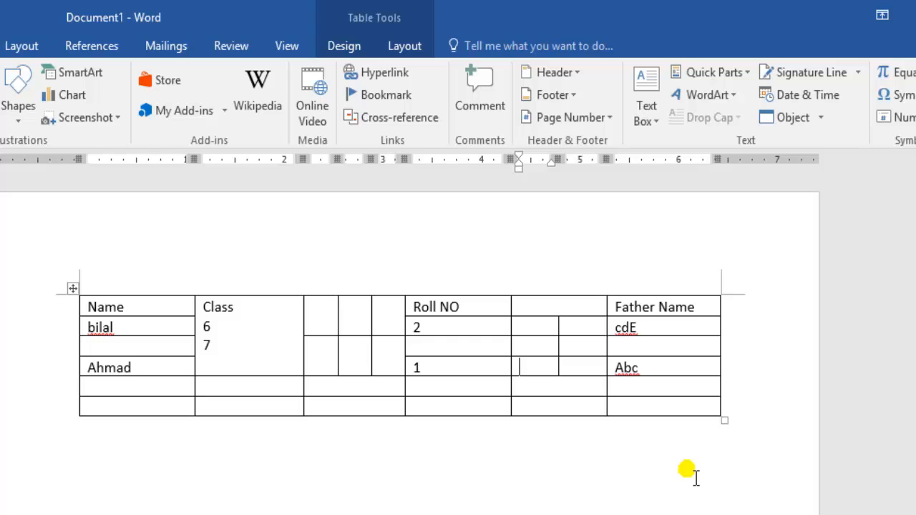
Try to distribute all columns of the whole student table evenly
{"action": "left_click", "coordinate": [665, 459]}
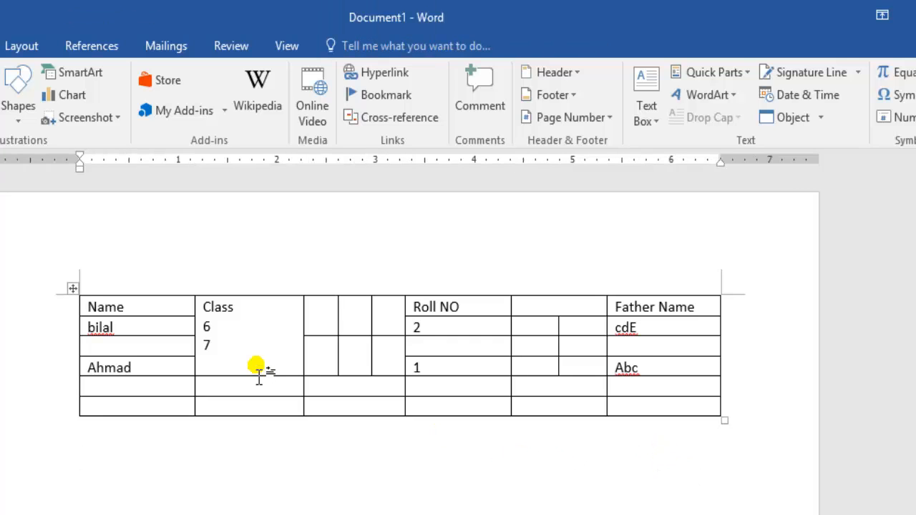
{"action": "left_click", "coordinate": [72, 289]}
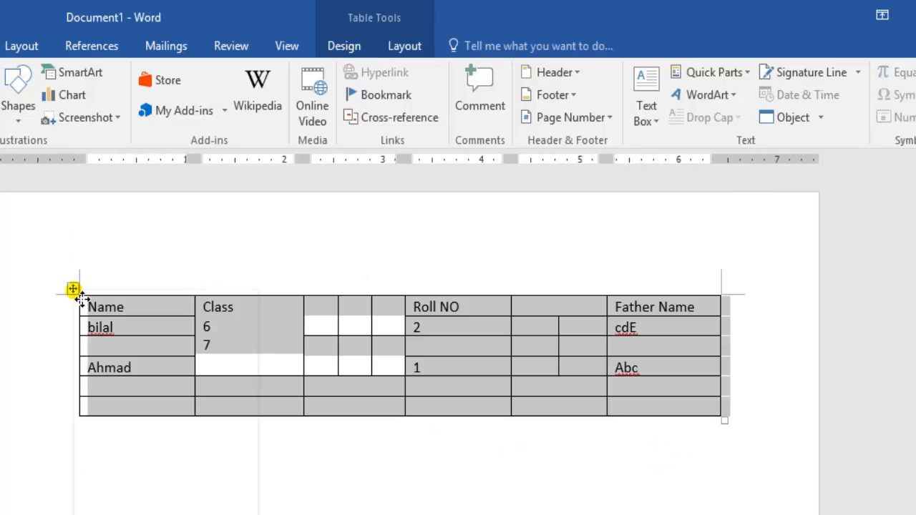
{"action": "right_click", "coordinate": [80, 296]}
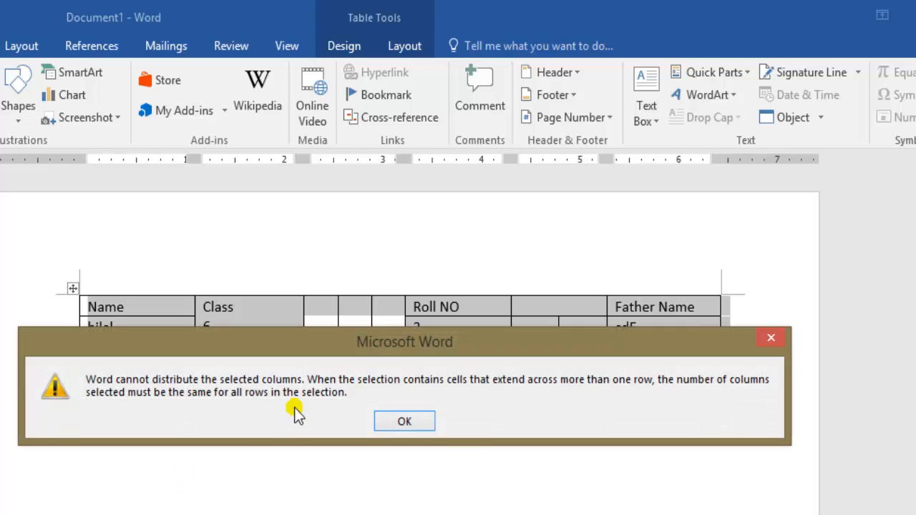
{"action": "left_click", "coordinate": [390, 421]}
Insert a new table with 4 columns and 2 rows below the student table
{"action": "left_click", "coordinate": [384, 452]}
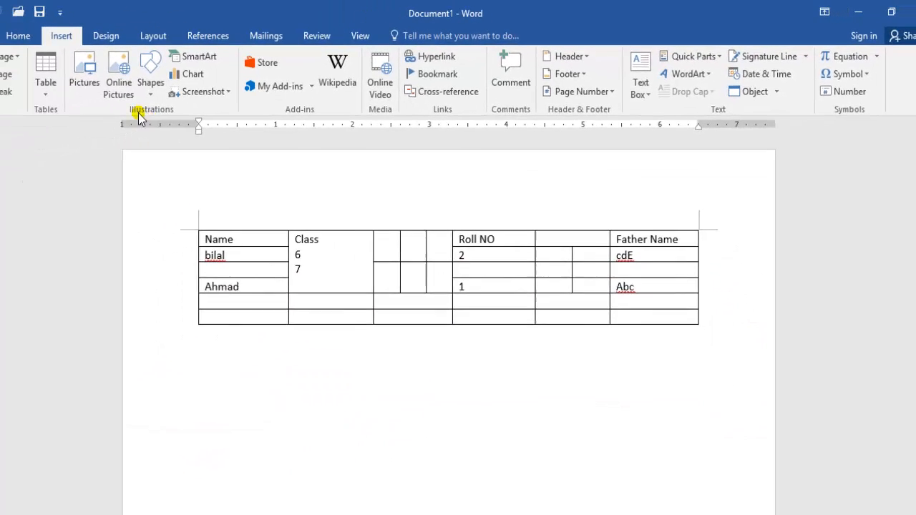
{"action": "left_click", "coordinate": [45, 72]}
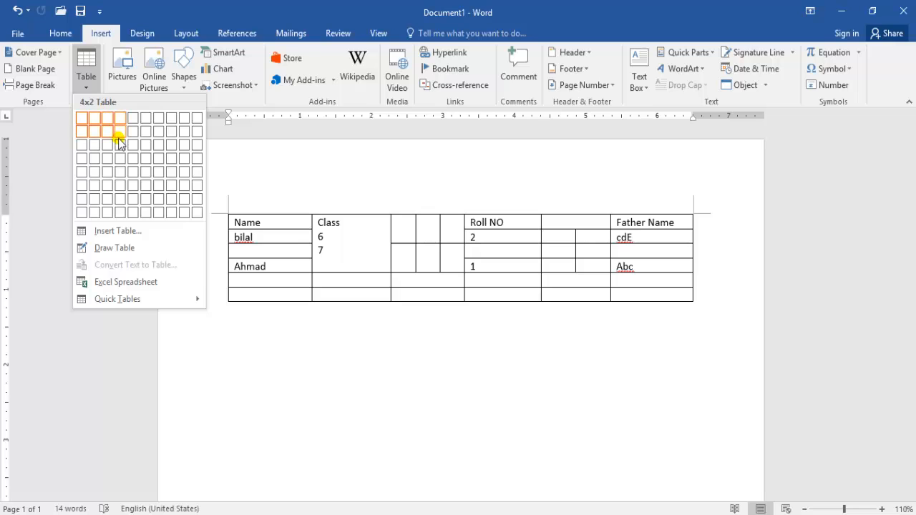
{"action": "left_click", "coordinate": [120, 142]}
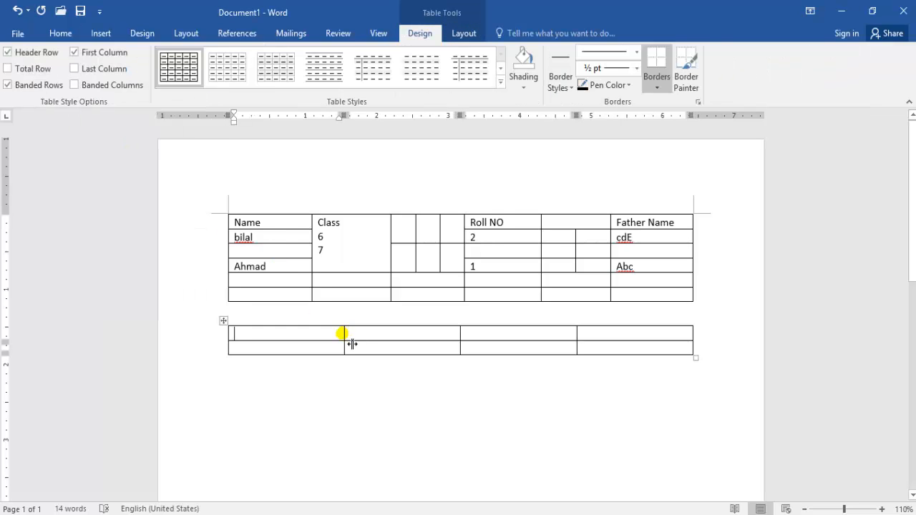
Narrow the first and third columns of the lower table to about 0.75 inch each
{"action": "left_click_drag", "start_coordinate": [351, 344], "coordinate": [293, 342]}
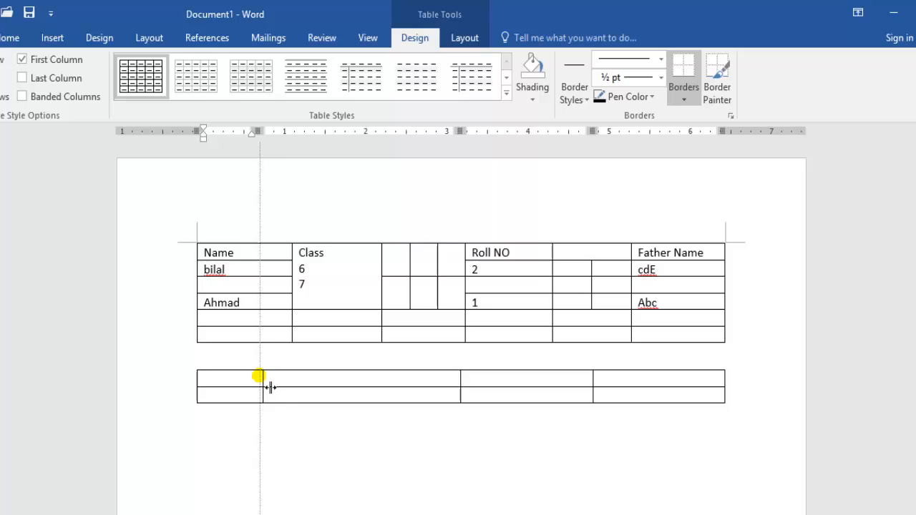
{"action": "left_click_drag", "start_coordinate": [258, 376], "coordinate": [259, 376]}
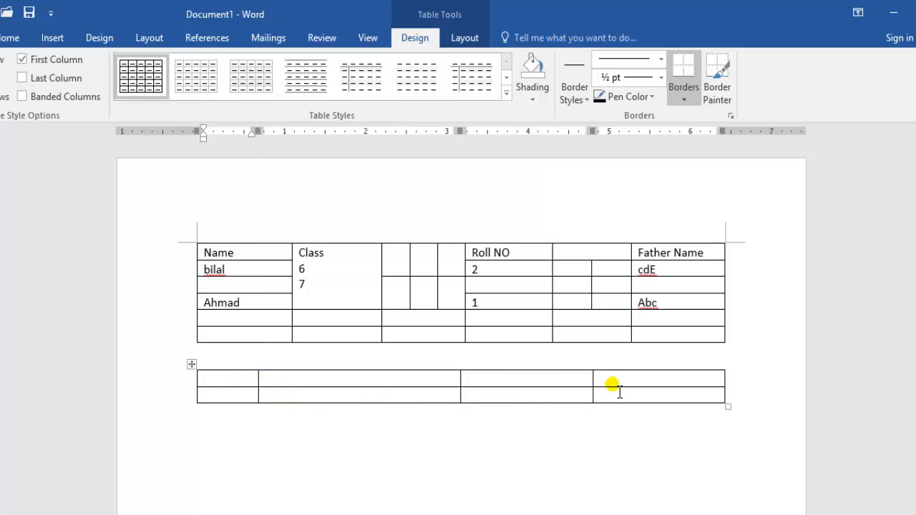
{"action": "left_click_drag", "start_coordinate": [601, 390], "coordinate": [530, 390]}
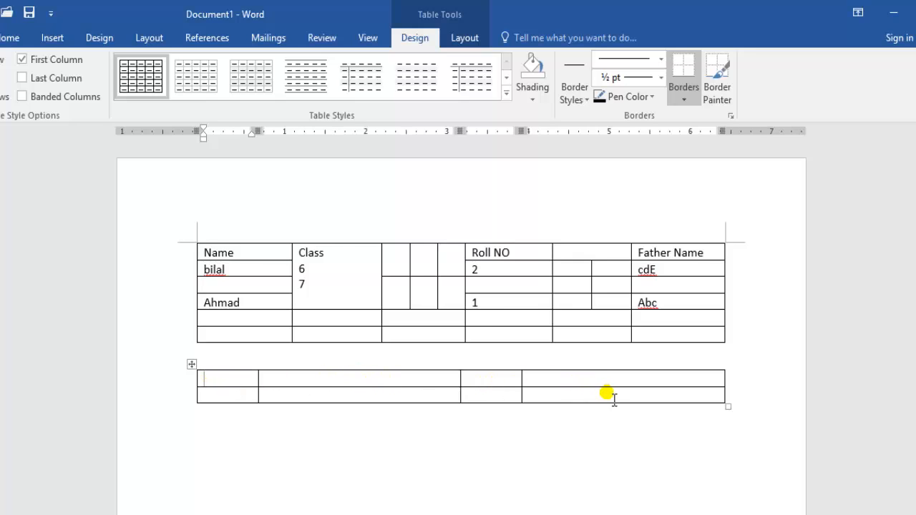
Distribute all four columns of the lower table evenly
{"action": "left_click_drag", "start_coordinate": [614, 399], "coordinate": [336, 378]}
{"action": "left_click_drag", "start_coordinate": [259, 378], "coordinate": [241, 374]}
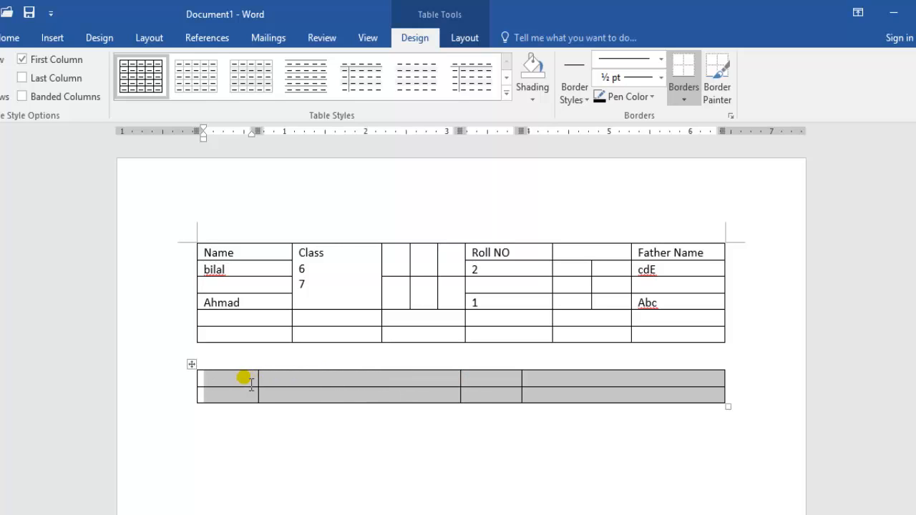
{"action": "right_click", "coordinate": [563, 394]}
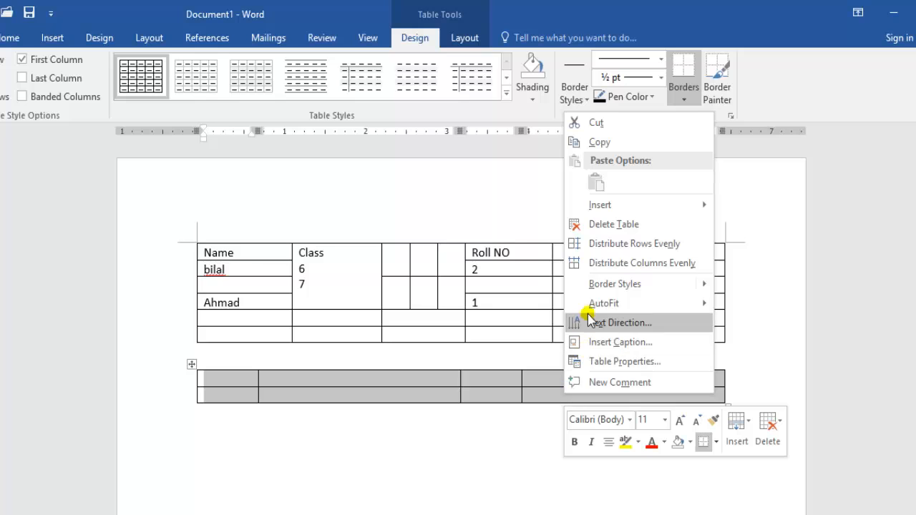
{"action": "left_click", "coordinate": [615, 264]}
{"action": "left_click", "coordinate": [541, 477]}
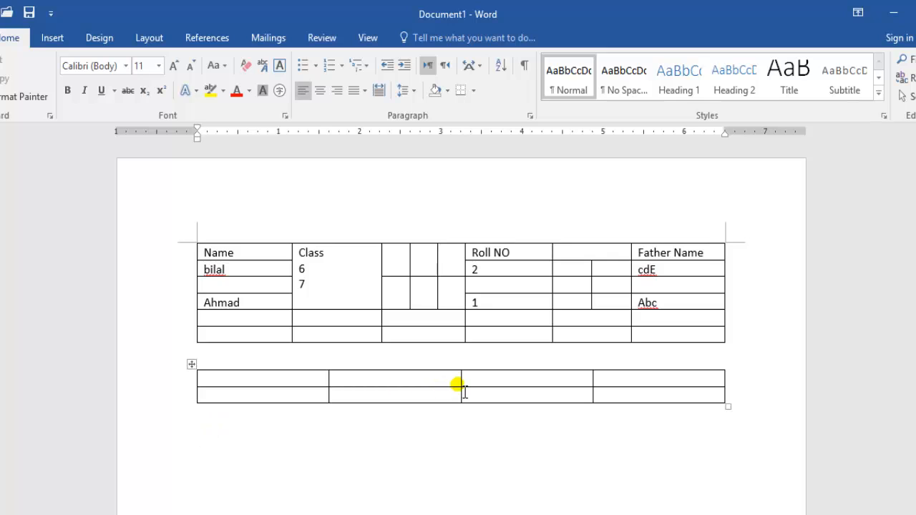
Add a third row at the end of the lower table
{"action": "left_click", "coordinate": [632, 402]}
{"action": "key", "text": "Return"}
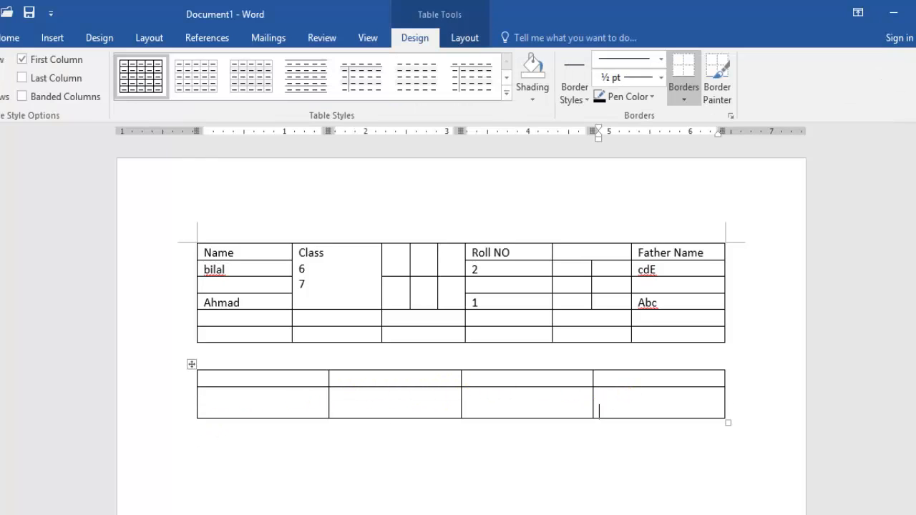
{"action": "key", "text": "BackSpace"}
{"action": "key", "text": "Tab"}
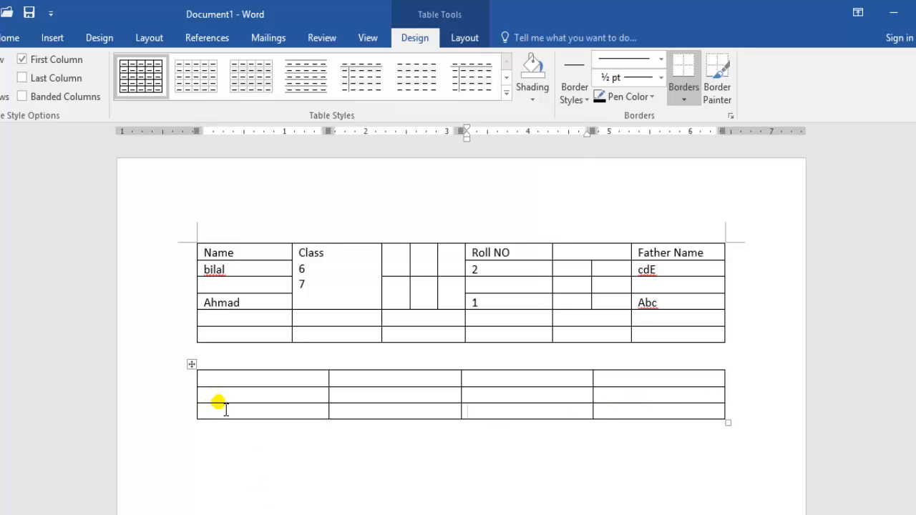
Make the second and third rows of the lower table taller, and distribute all three rows evenly
{"action": "left_click_drag", "start_coordinate": [240, 417], "coordinate": [236, 457]}
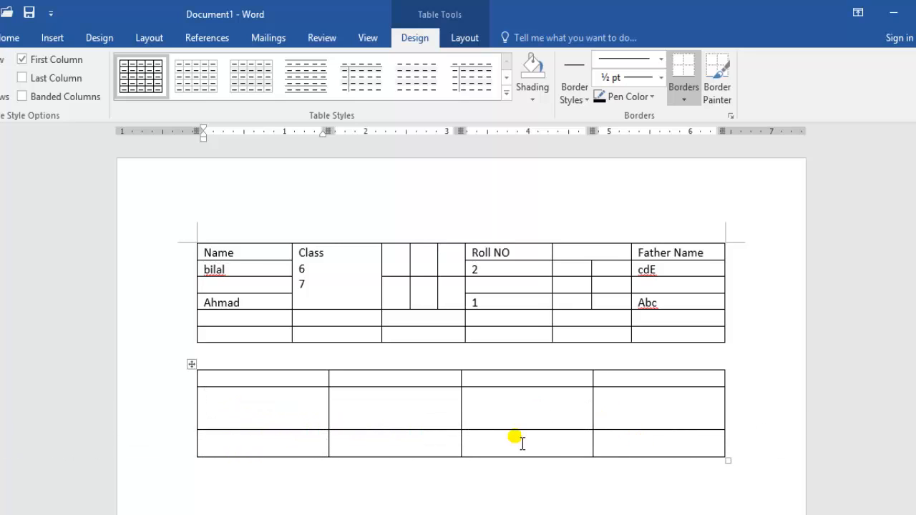
{"action": "left_click_drag", "start_coordinate": [522, 443], "coordinate": [293, 387]}
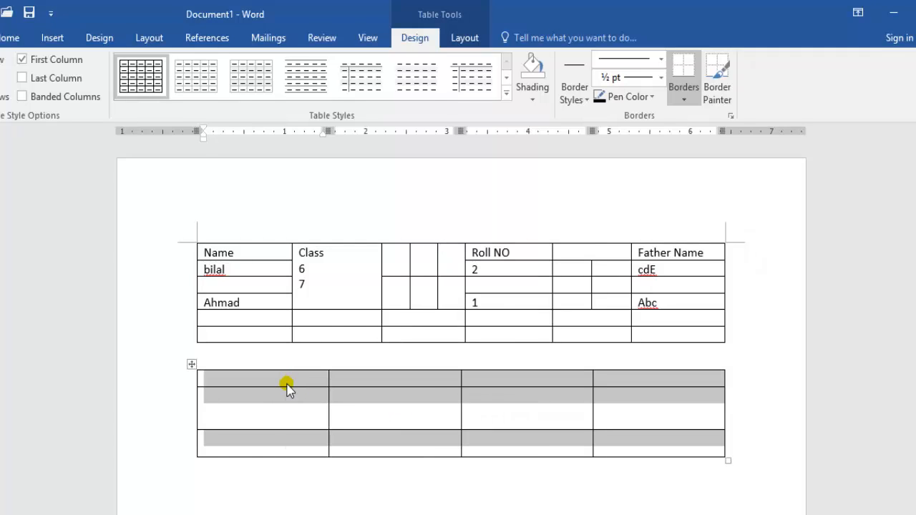
{"action": "right_click", "coordinate": [287, 387]}
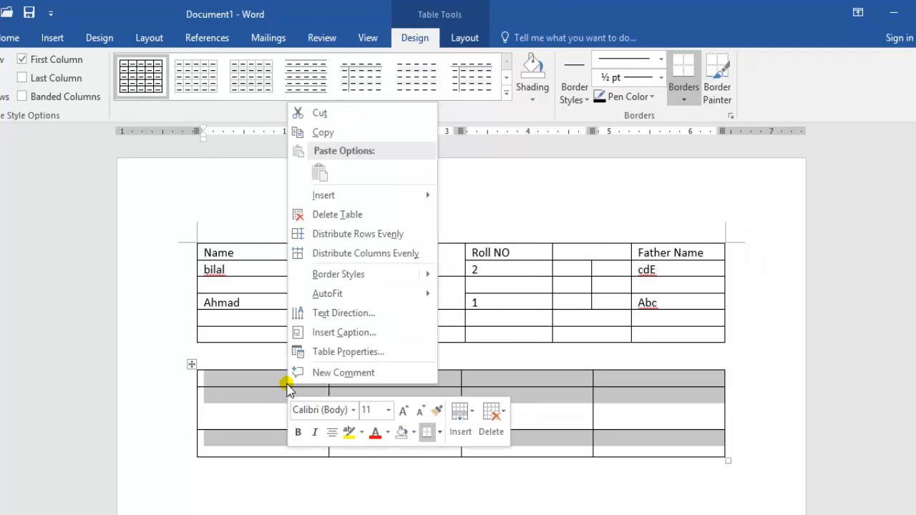
{"action": "left_click", "coordinate": [355, 236]}
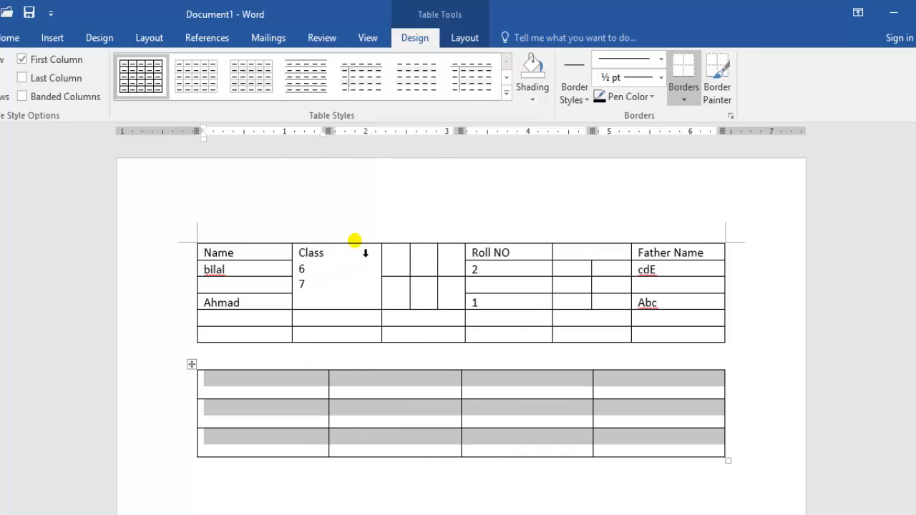
{"action": "left_click", "coordinate": [372, 440]}
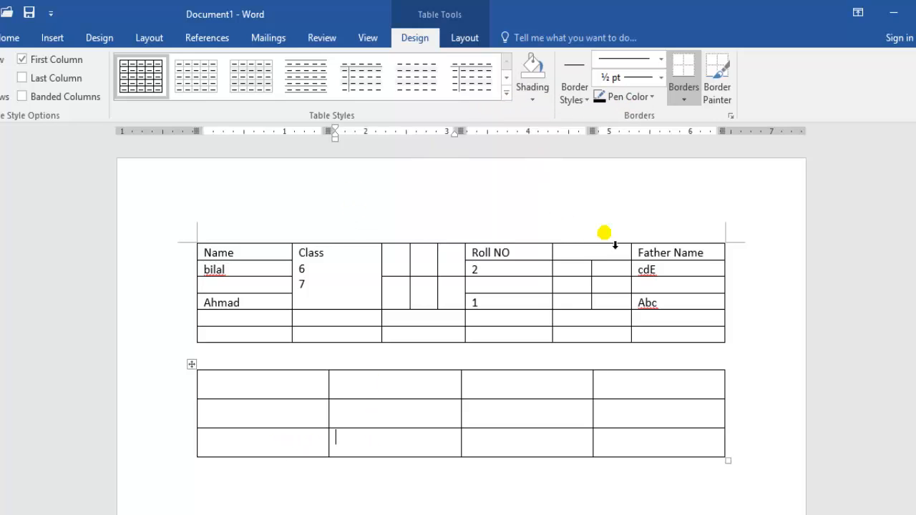
Display the commands for inserting objects into the document
{"action": "left_click", "coordinate": [55, 38]}
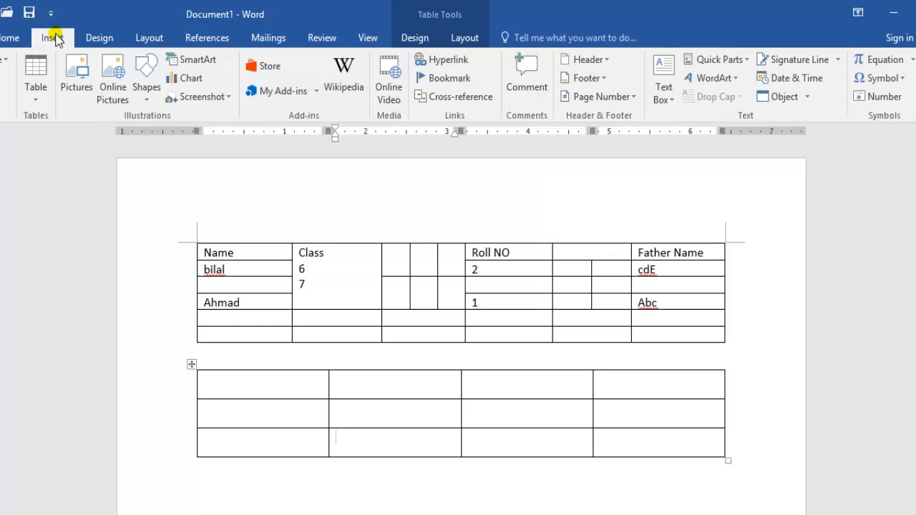